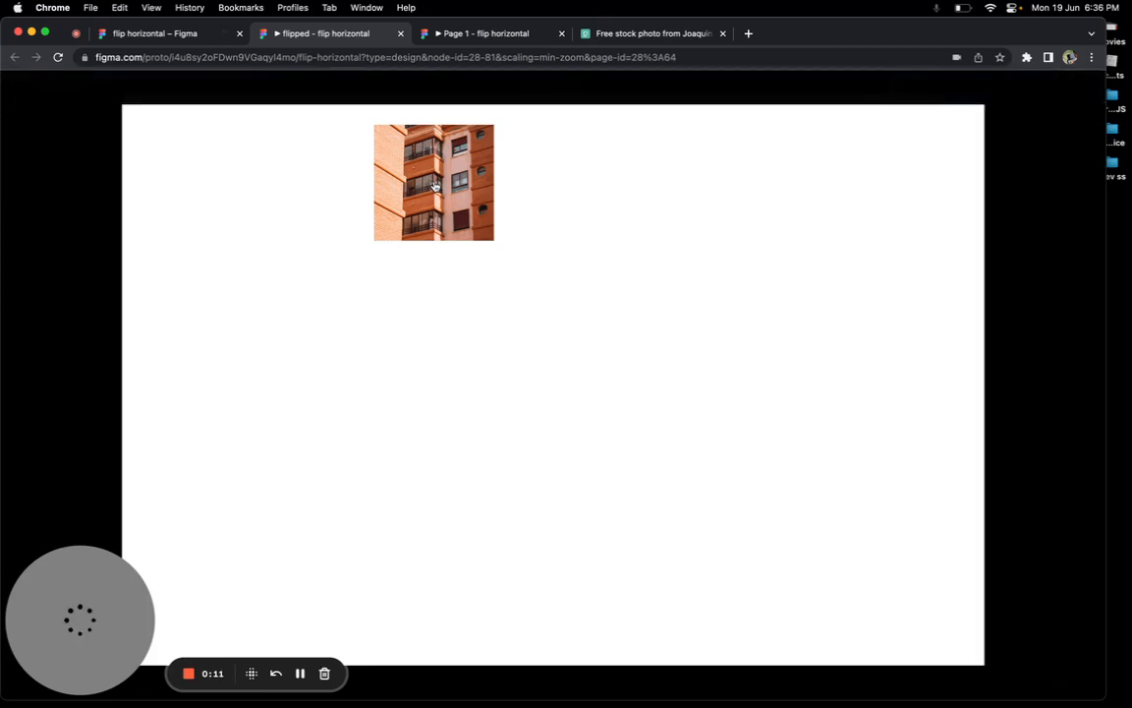
Play the card flip in the building photo prototype and in the shoe photo prototype
click(436, 185)
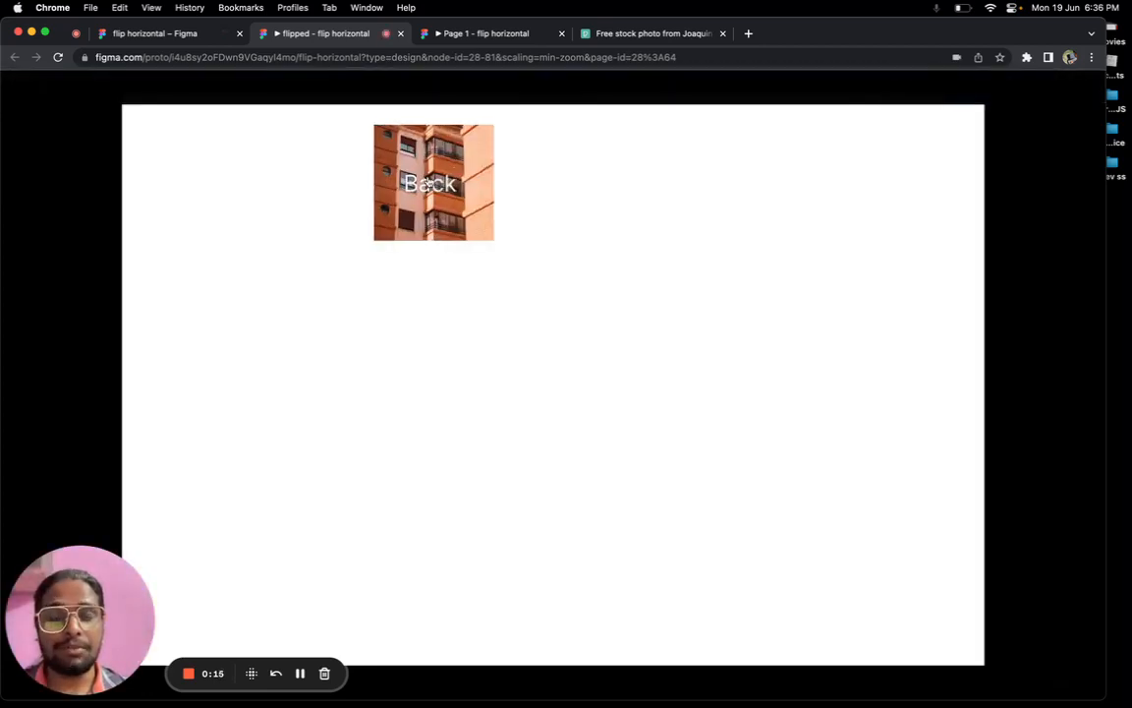
click(429, 184)
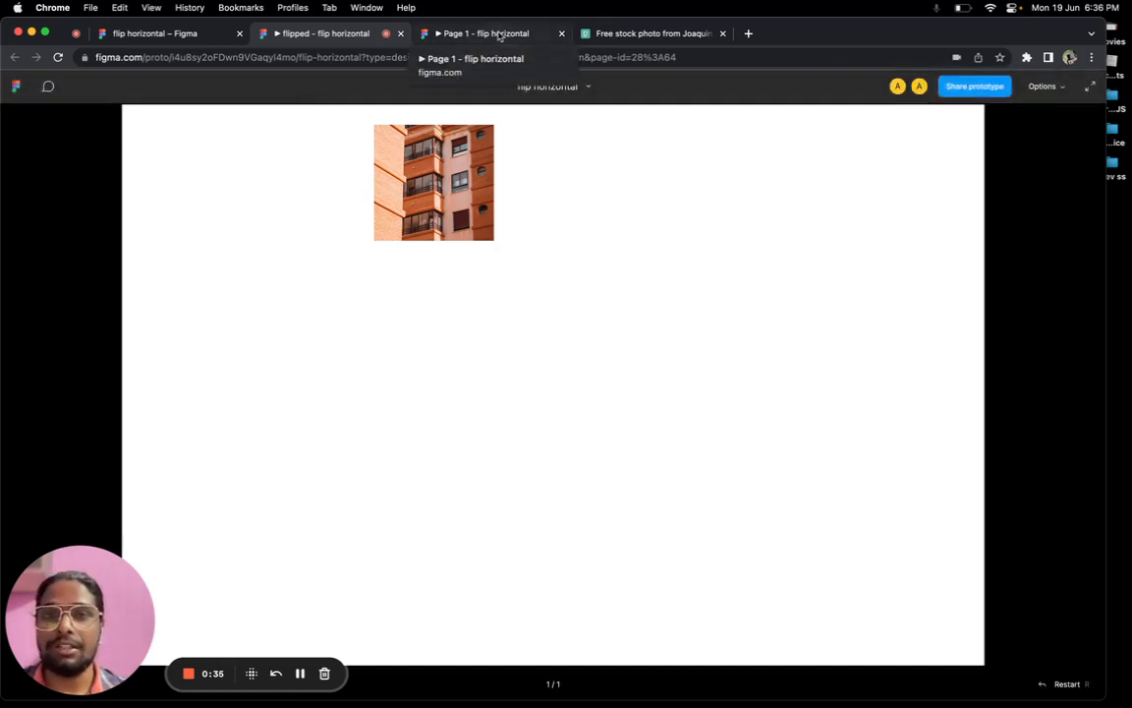
click(501, 36)
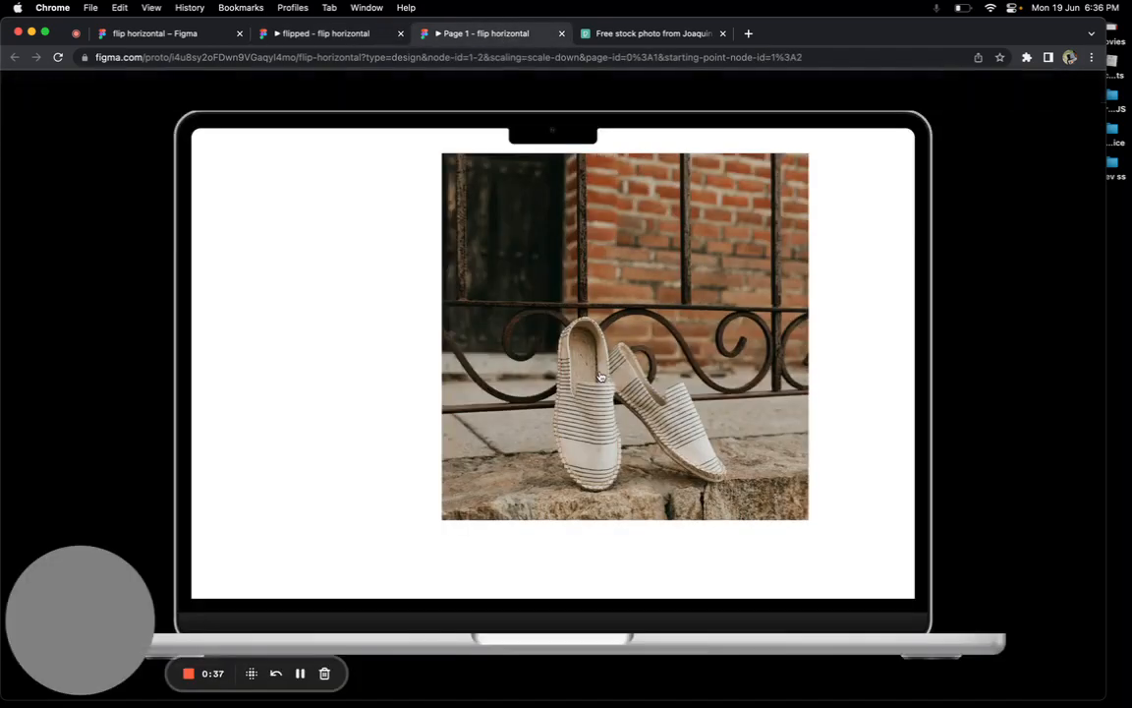
click(601, 377)
In the flip horizontal design file, draw a 184 × 184 square on the yts flipped example page
click(161, 35)
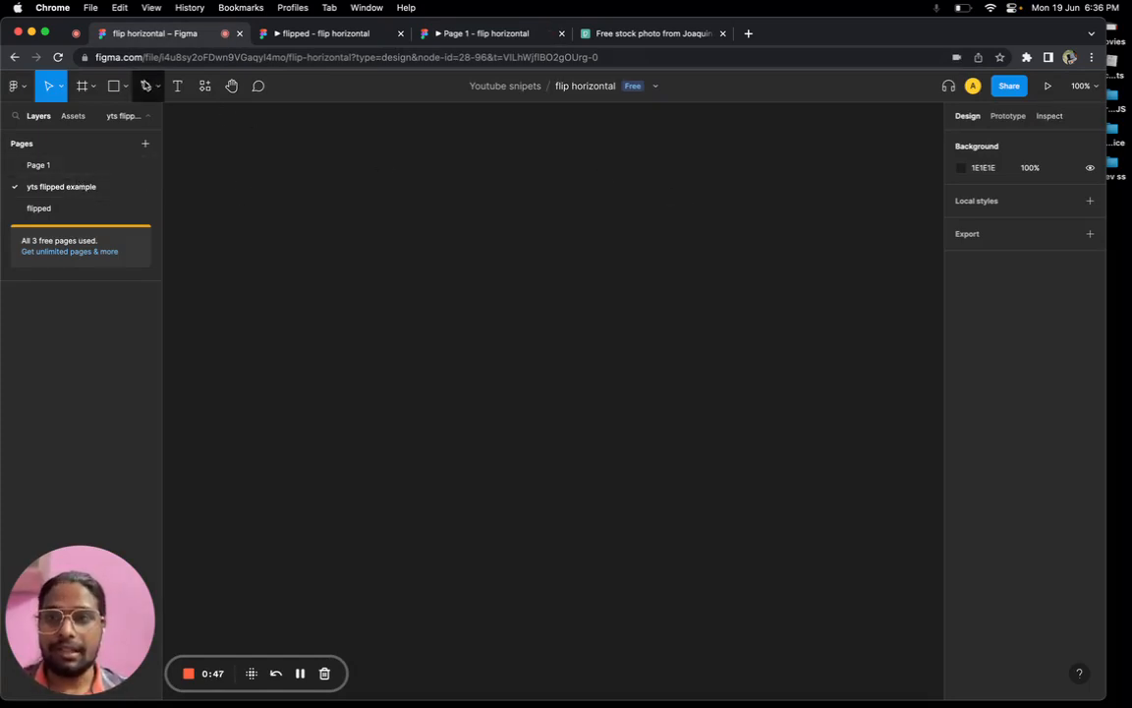
click(114, 85)
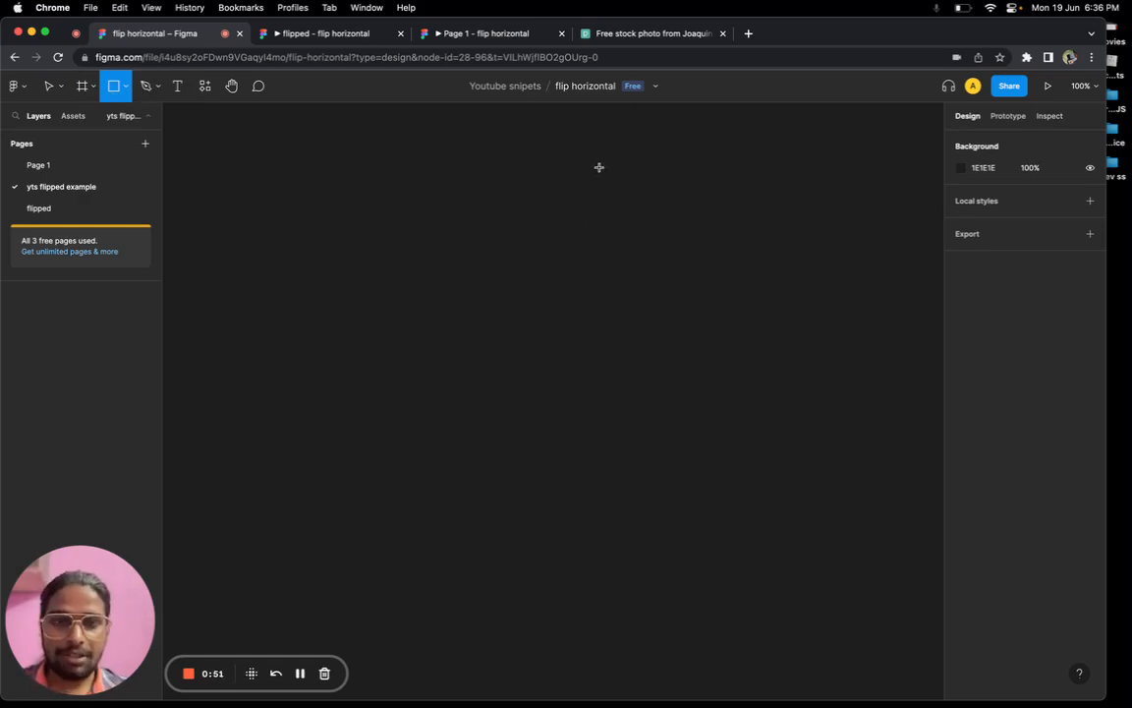
drag(599, 167, 723, 271)
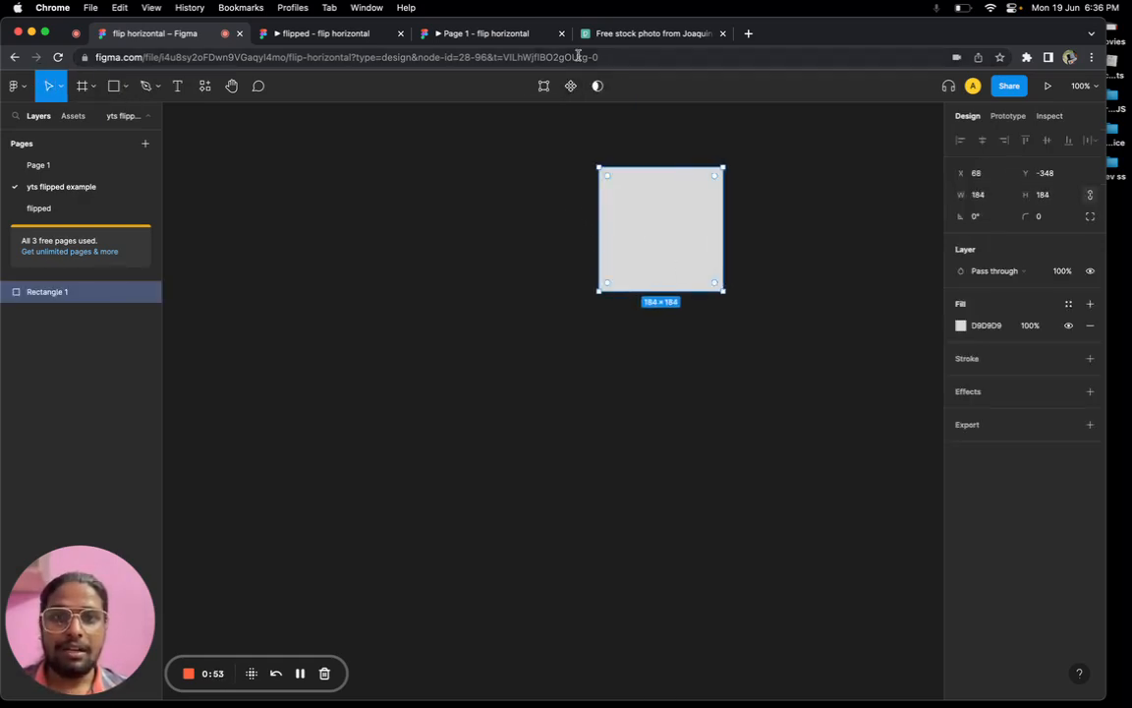
click(466, 154)
Switch to Pexels and copy the photo of the woman leaning on a wooden post
click(653, 33)
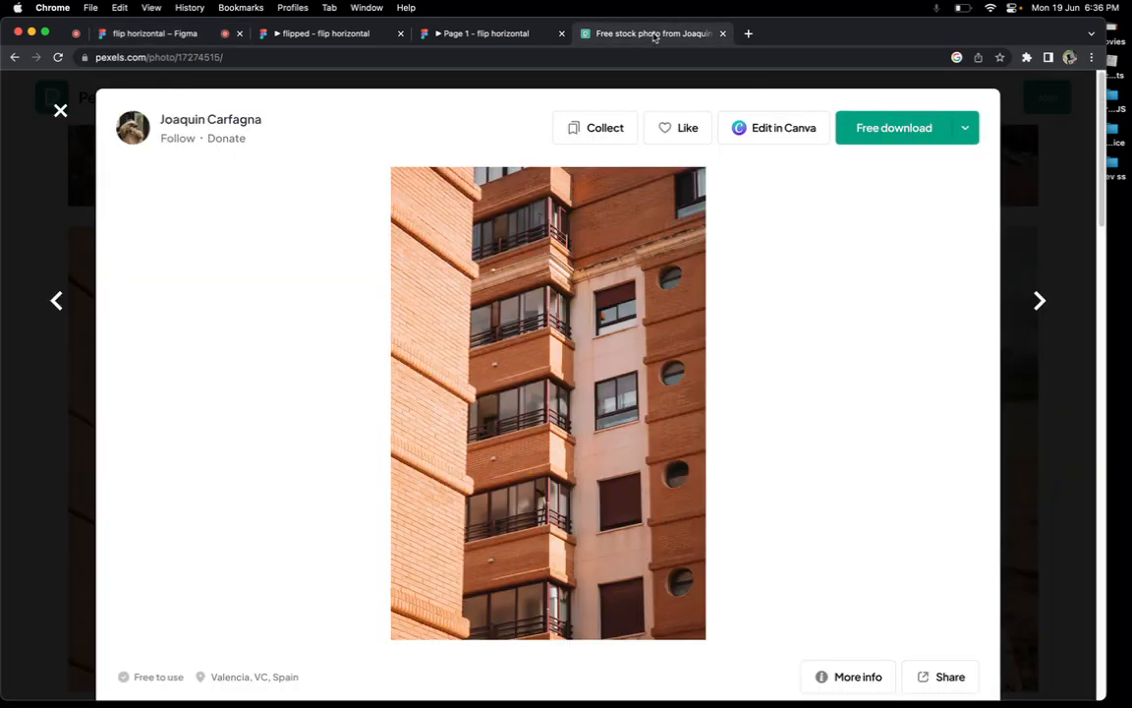
click(57, 108)
scroll(864, 447, down, 2)
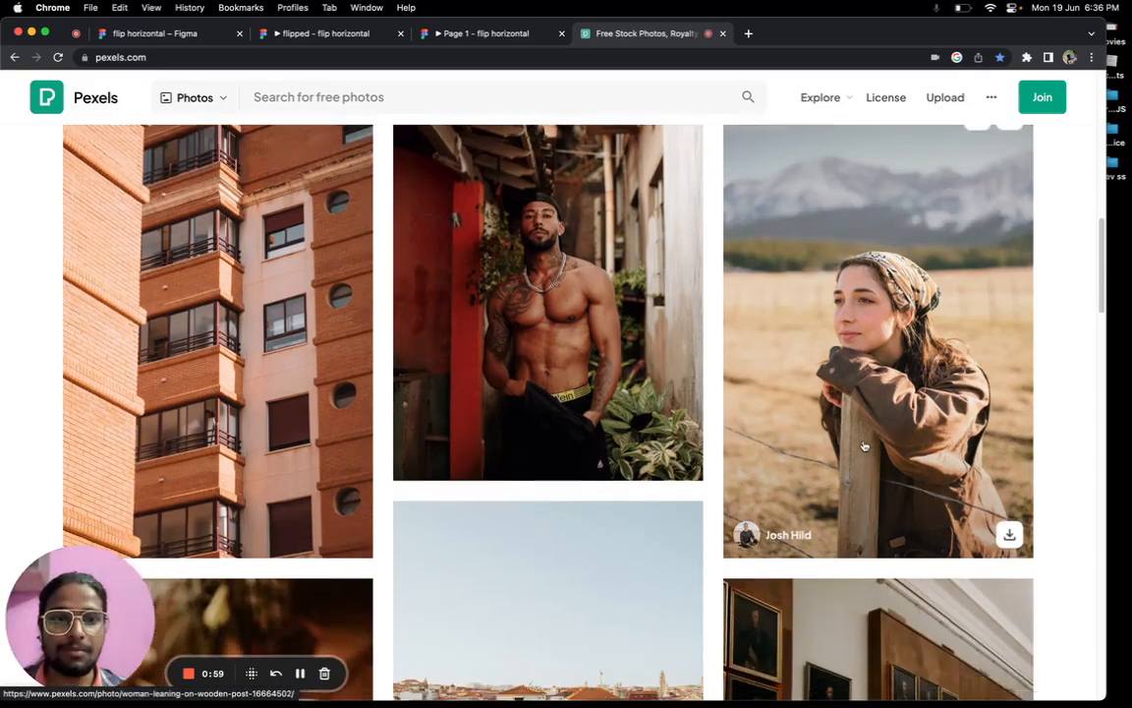
click(800, 268)
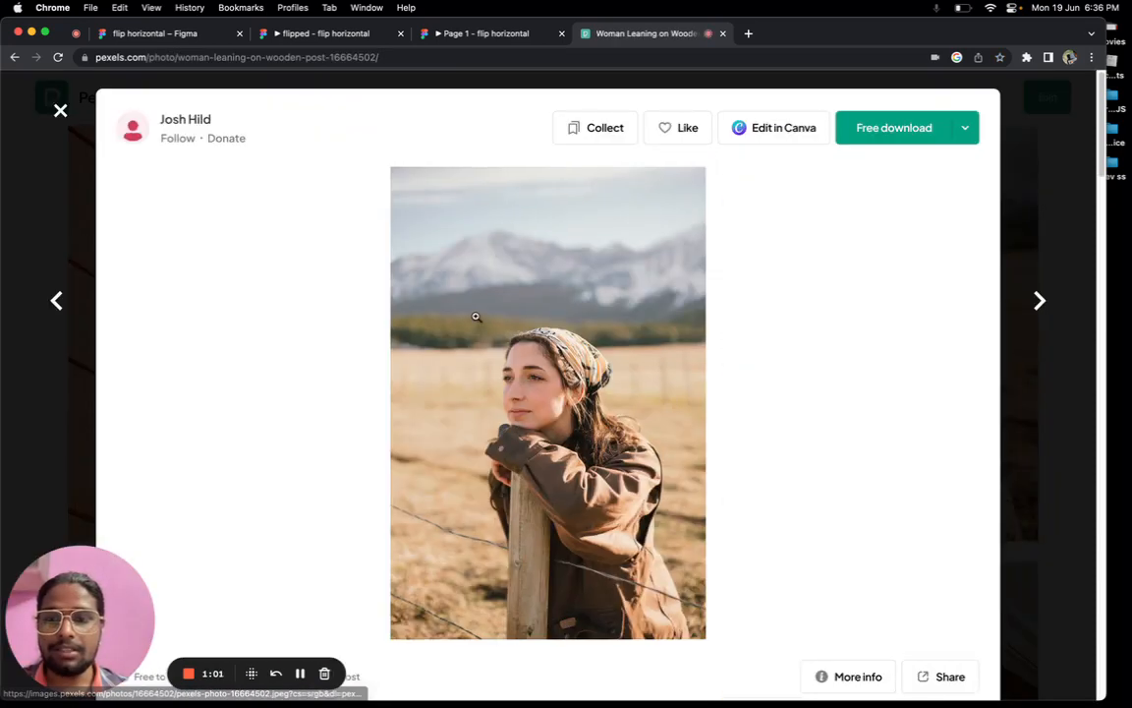
right_click(559, 342)
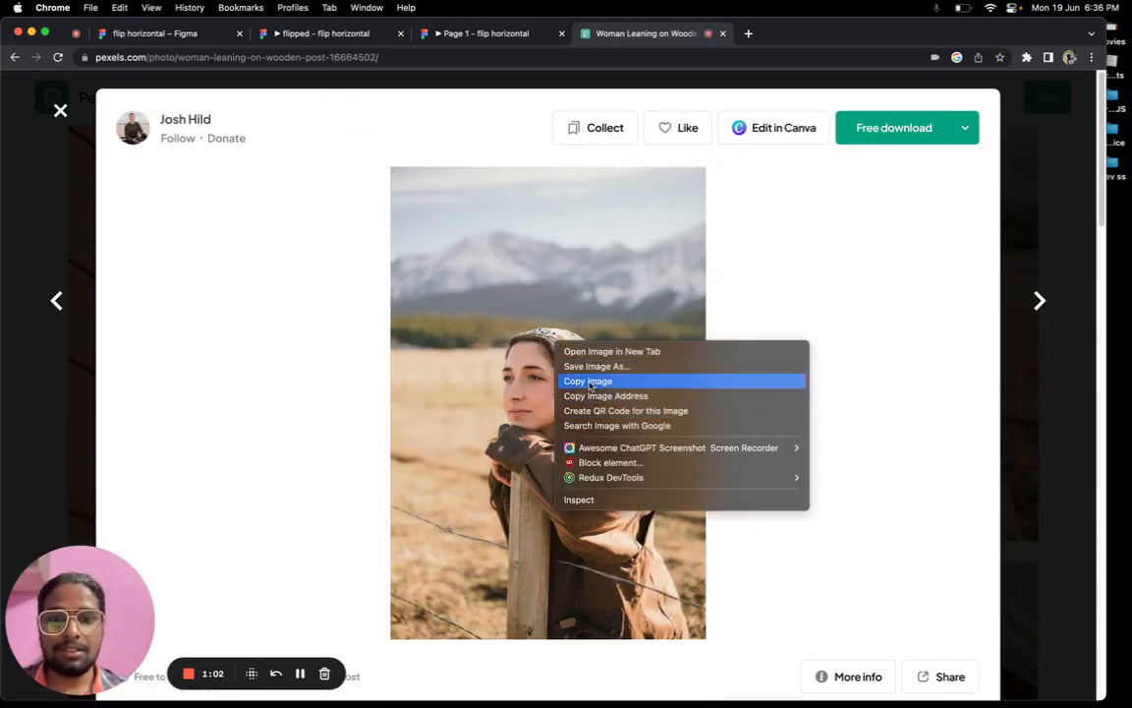
click(590, 381)
Return to the Figma design file and paste the copied photo into the square as its image fill
click(156, 34)
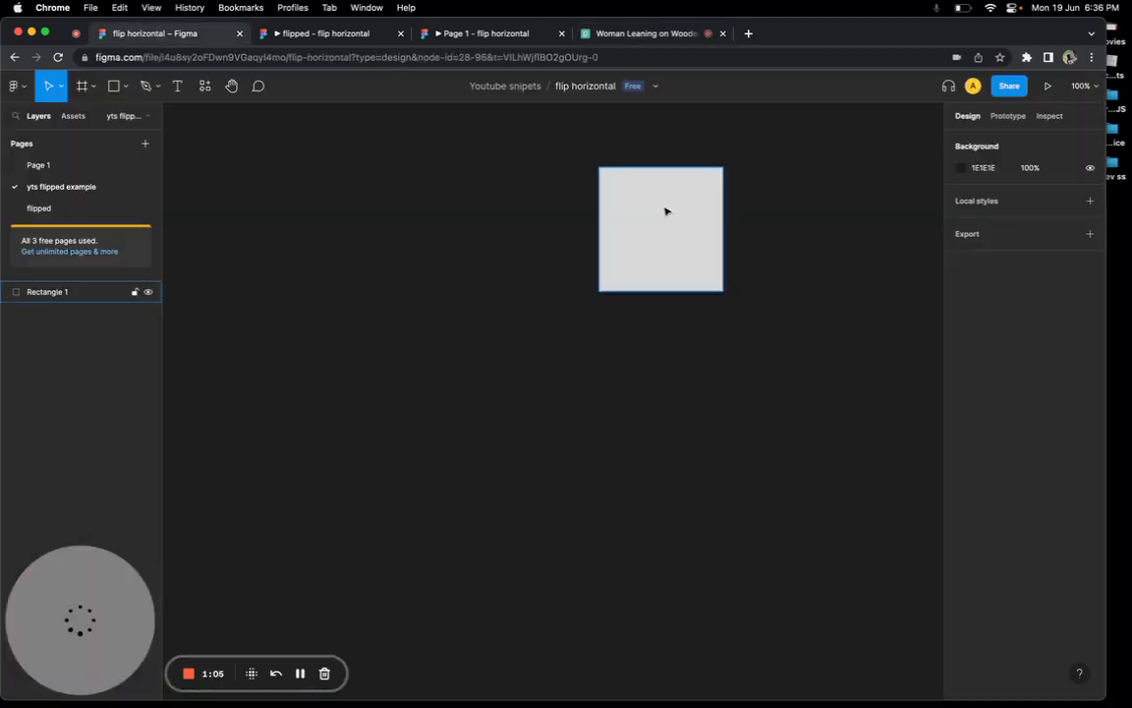
click(665, 212)
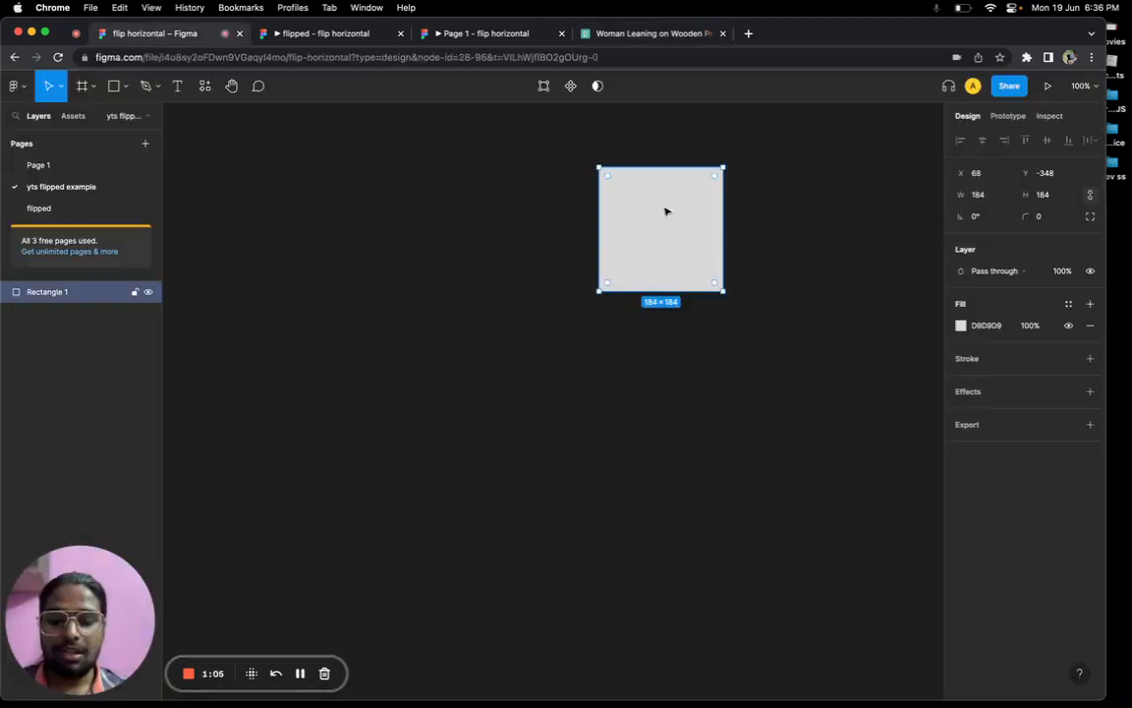
key(super+v)
click(565, 169)
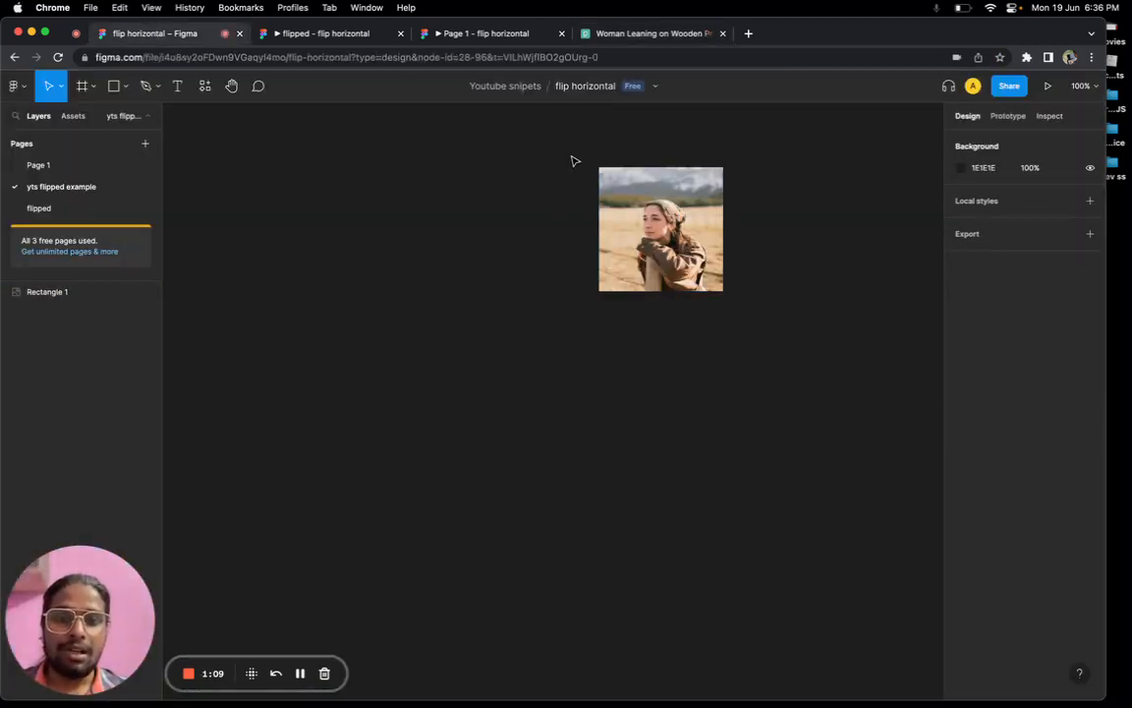
Wrap the photo square in its own frame with Frame selection
drag(574, 160, 797, 348)
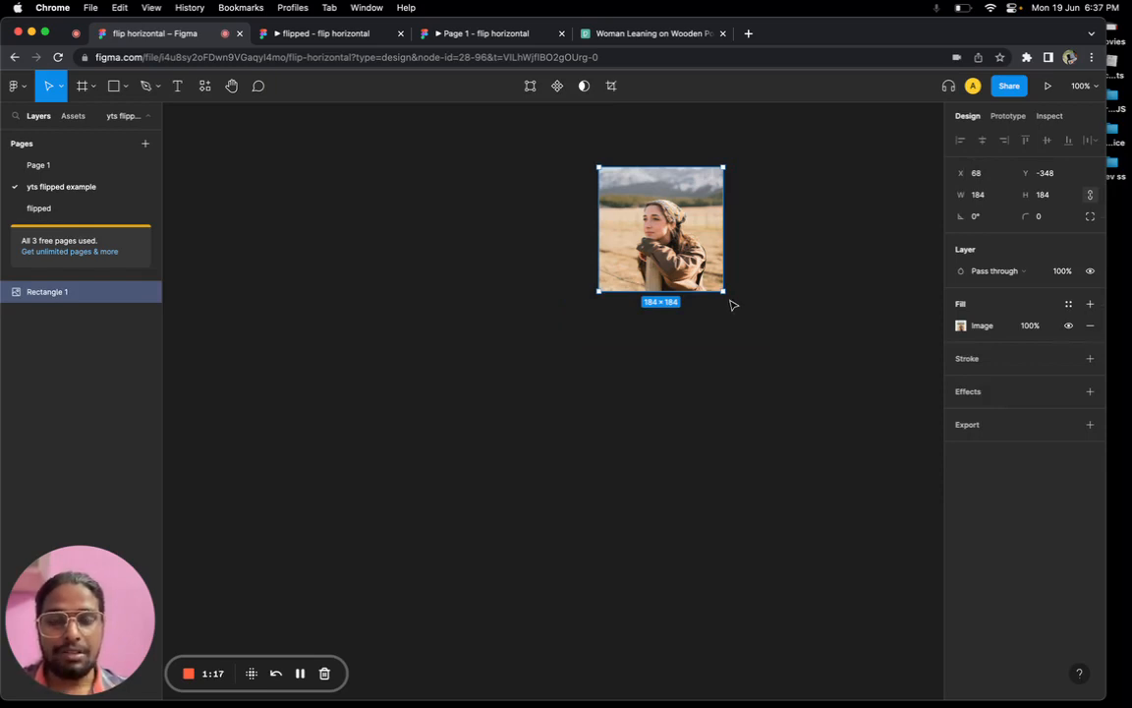
right_click(648, 237)
click(578, 217)
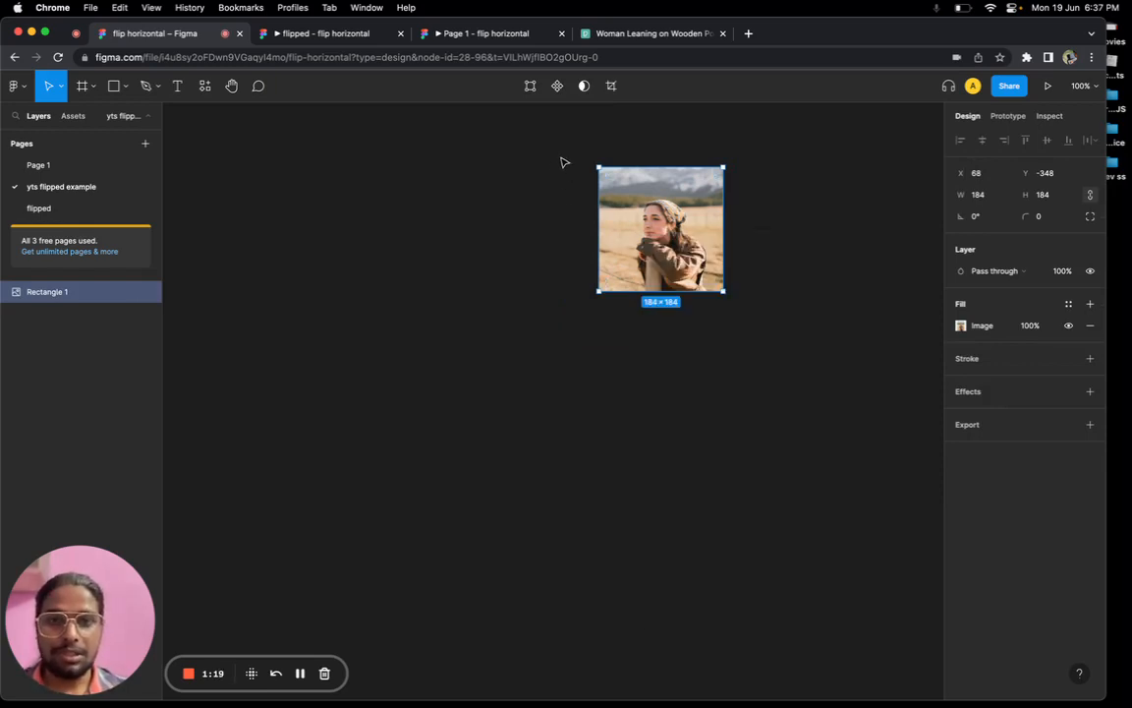
drag(563, 162, 771, 369)
right_click(690, 228)
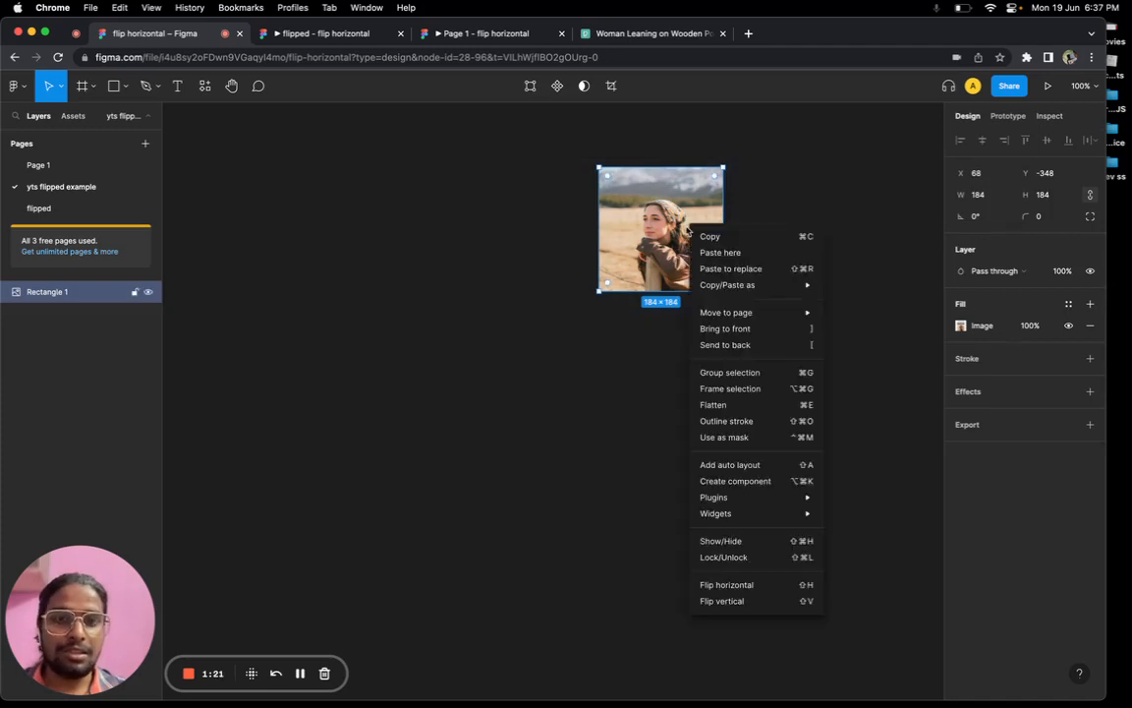
click(743, 391)
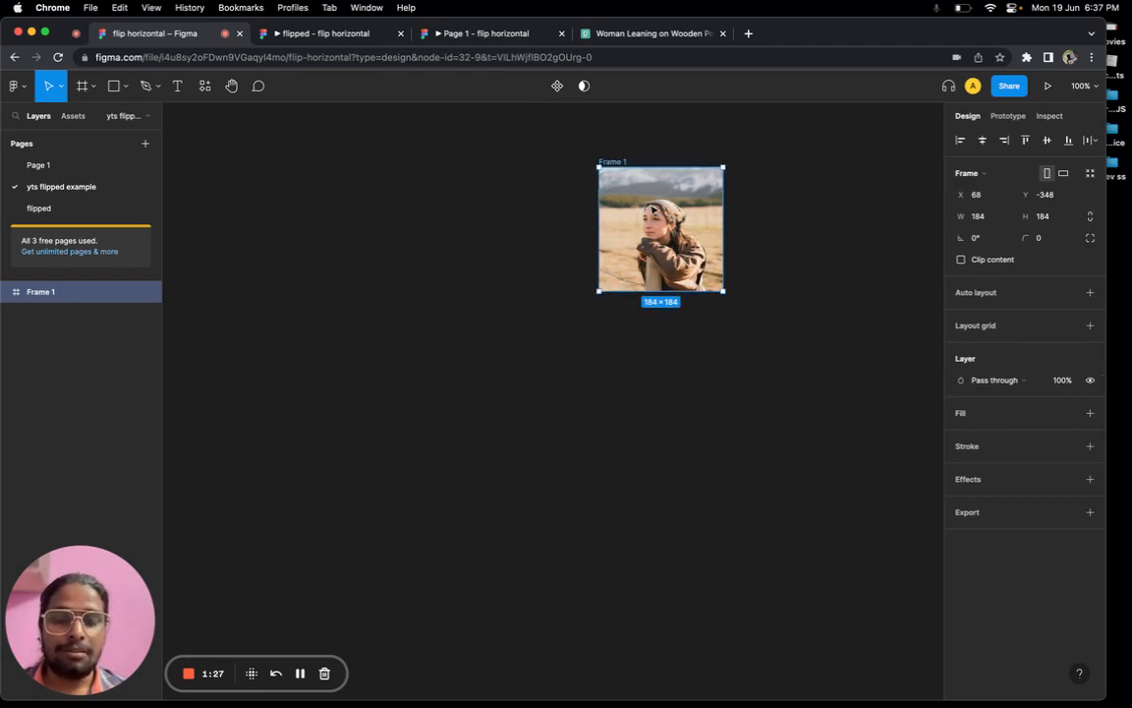
Rename the frame around the photo as front
double_click(612, 161)
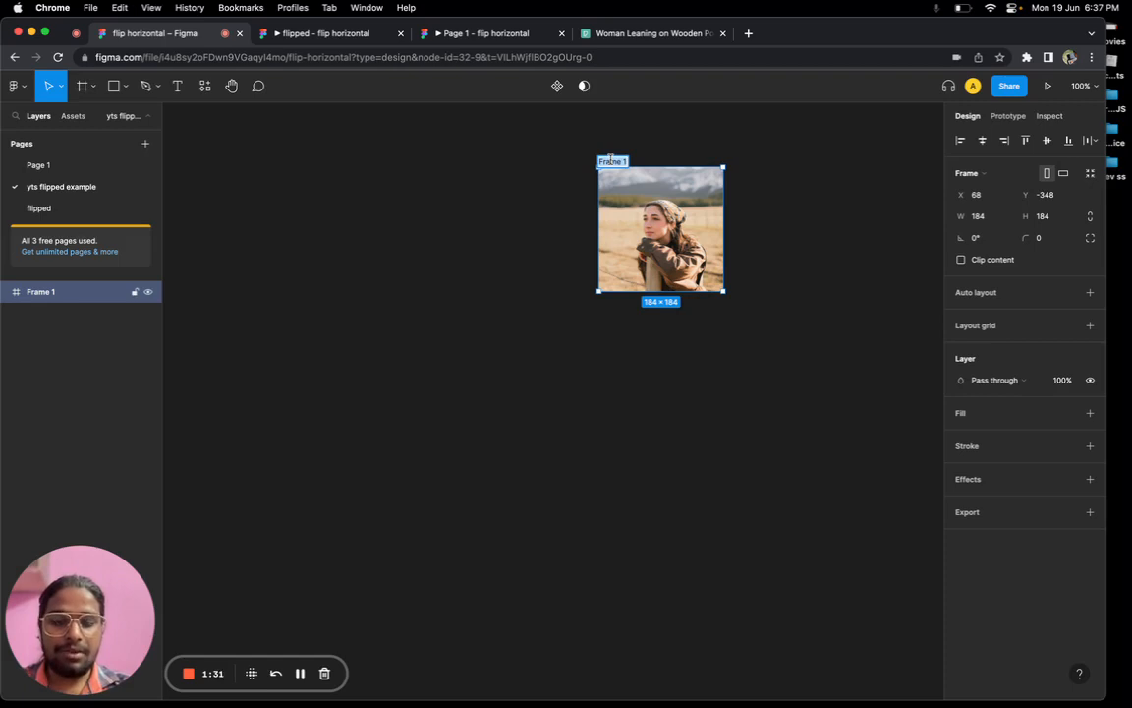
text(front)
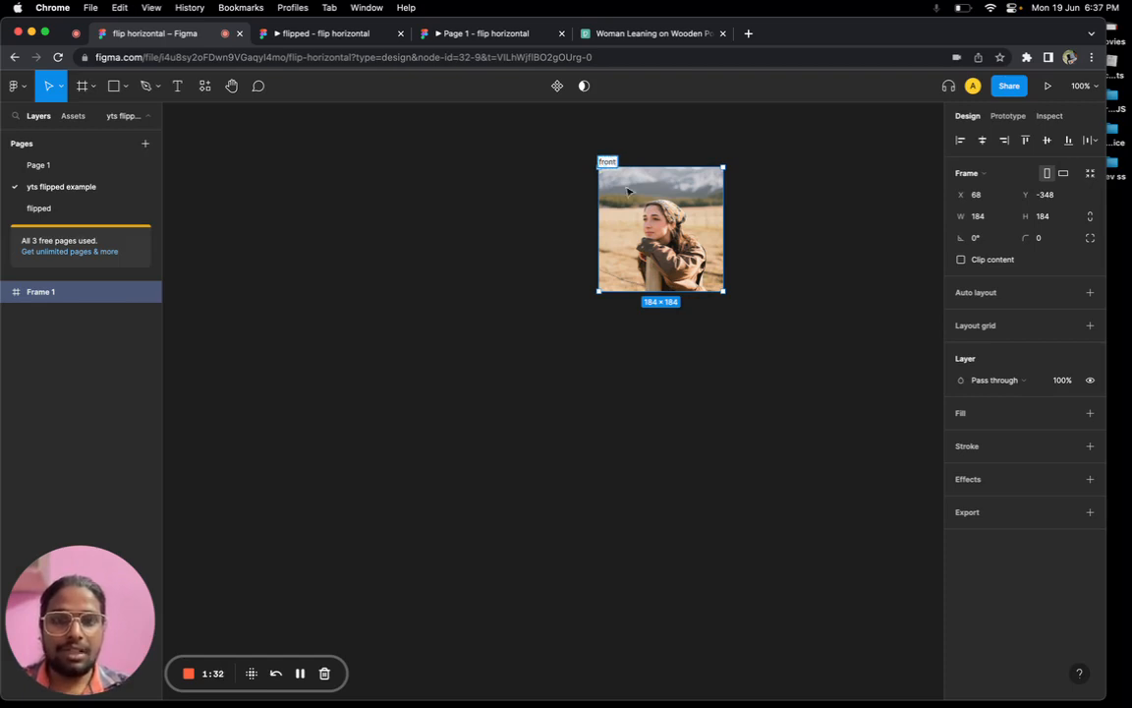
click(669, 357)
Duplicate the front frame just to its right and rename the copy as back
click(680, 213)
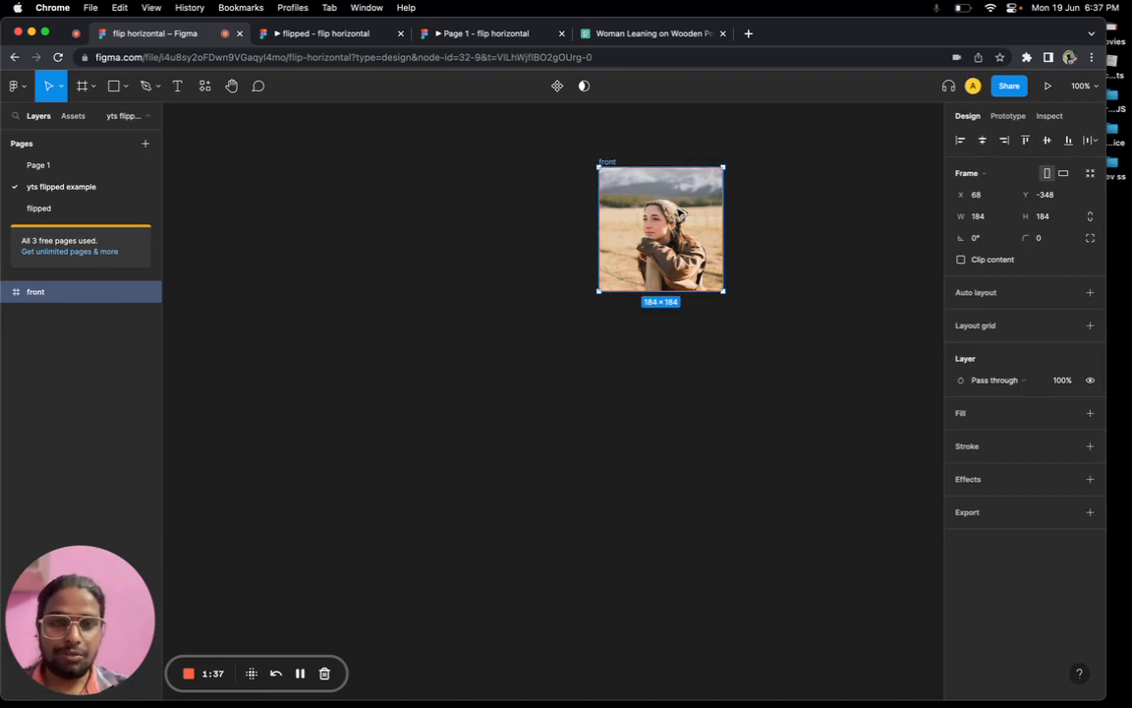
key(super)
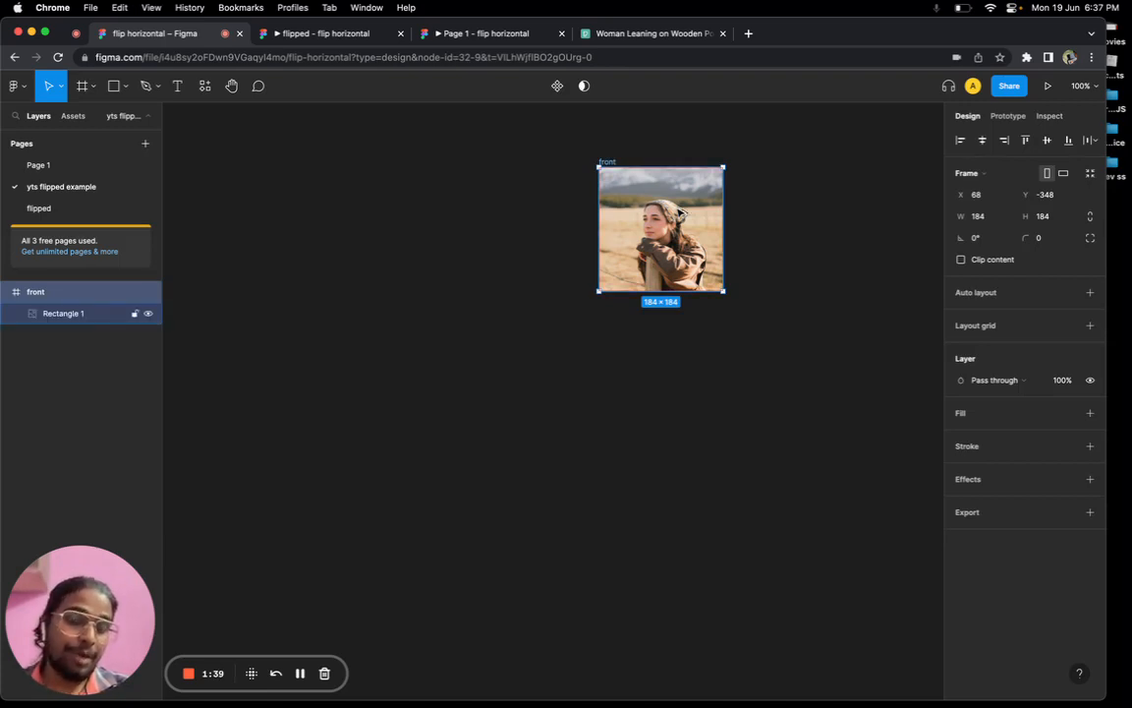
drag(682, 213, 824, 214)
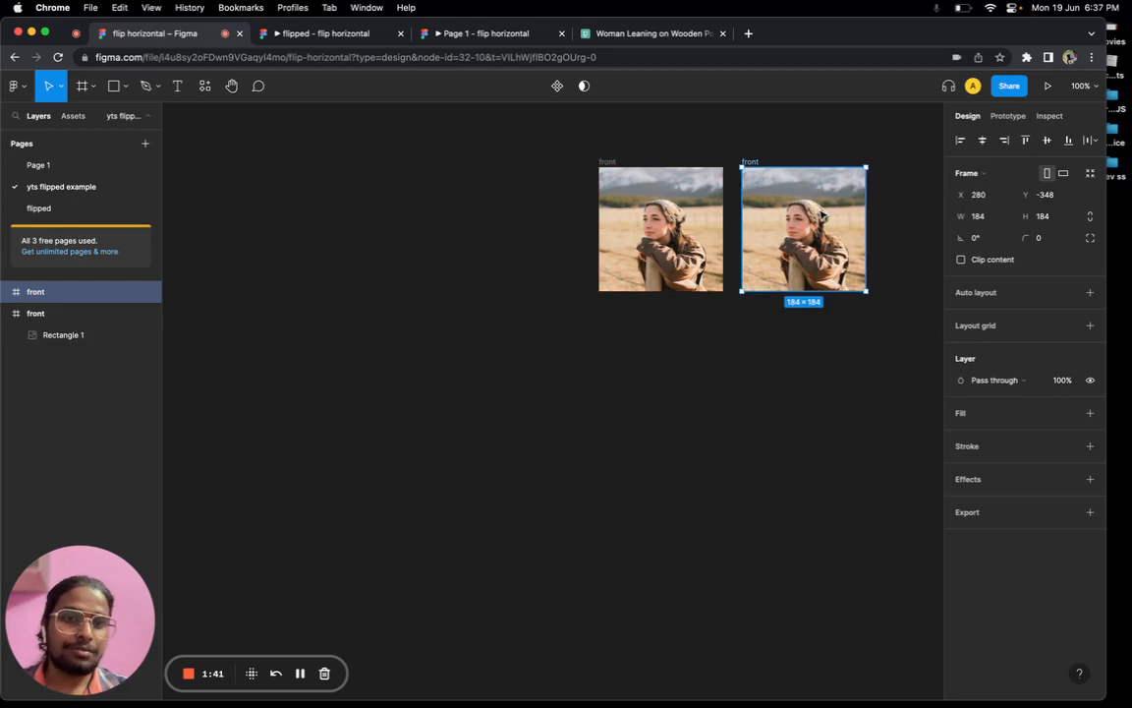
double_click(751, 162)
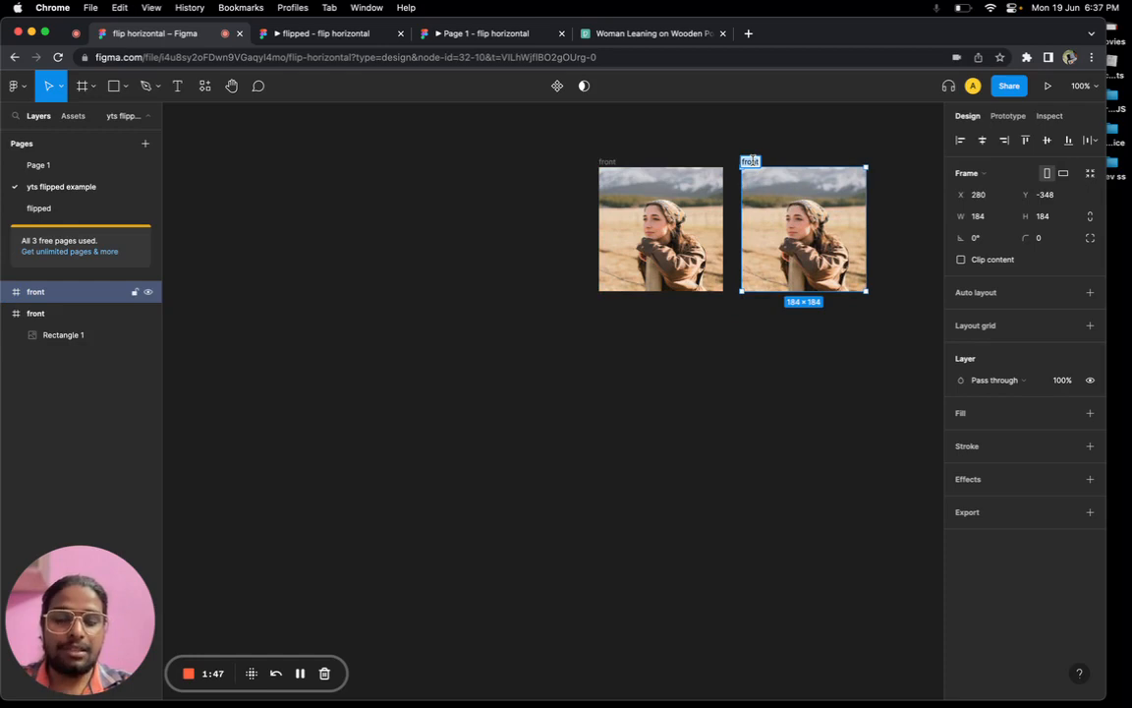
text(back)
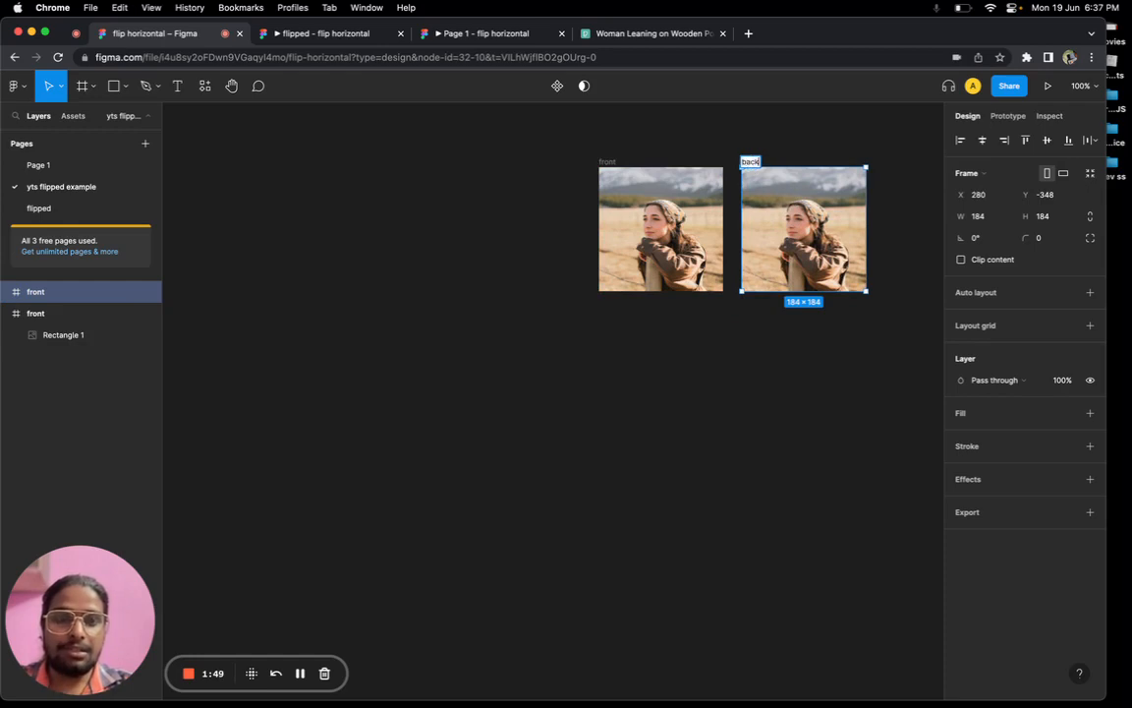
click(784, 303)
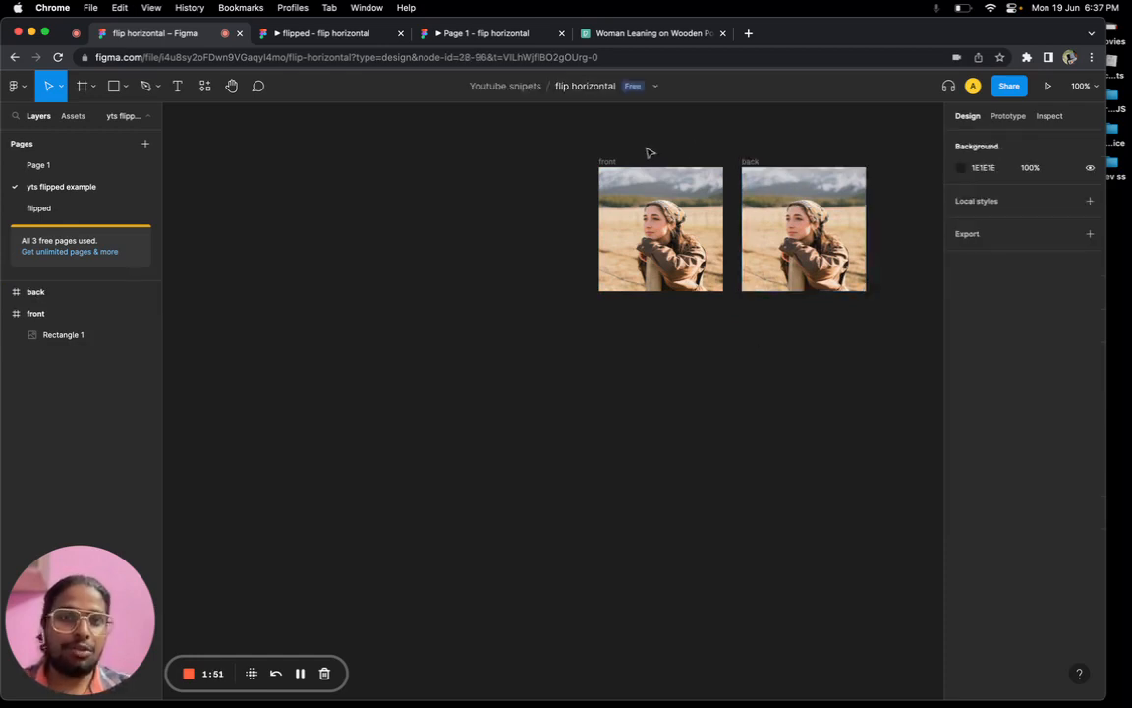
Remove the photo fill from the rectangle inside the back frame and give the frame a white FFFFFF fill
click(607, 162)
click(785, 200)
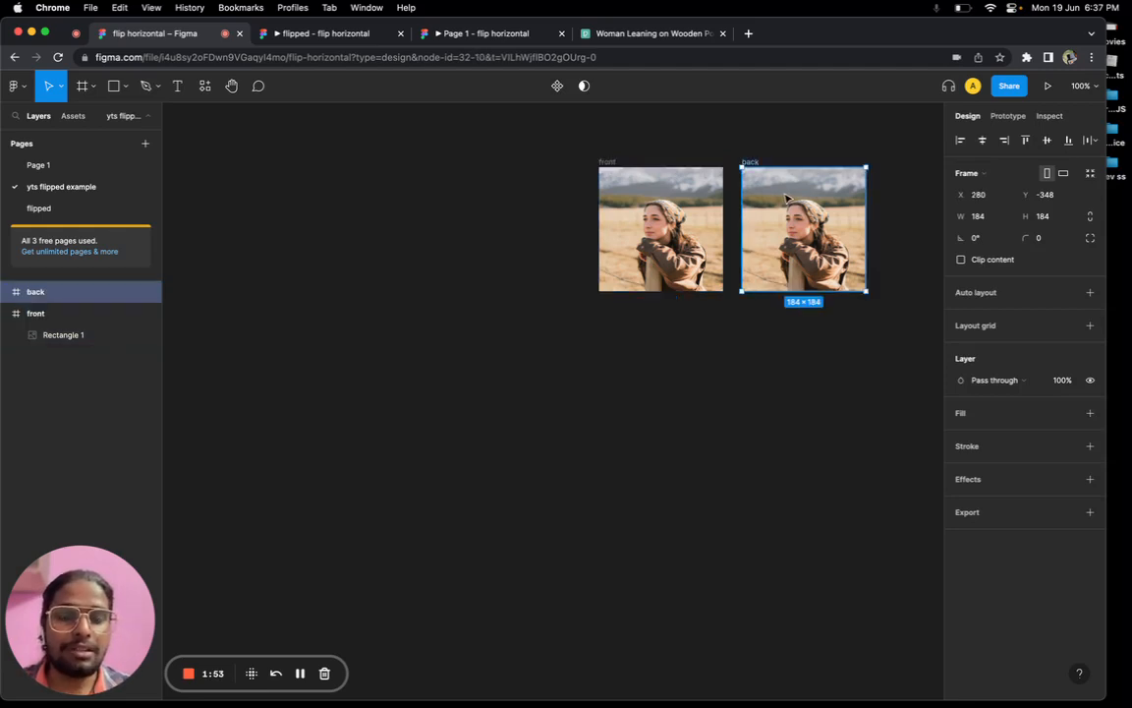
double_click(789, 234)
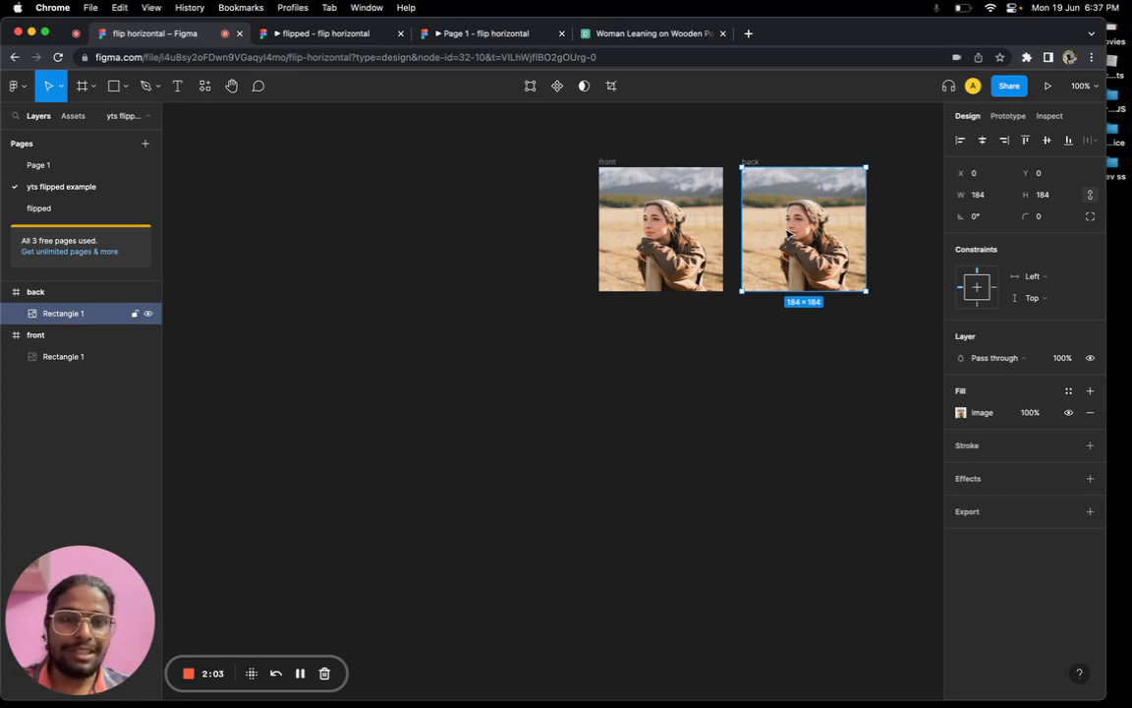
double_click(792, 222)
key(BackSpace)
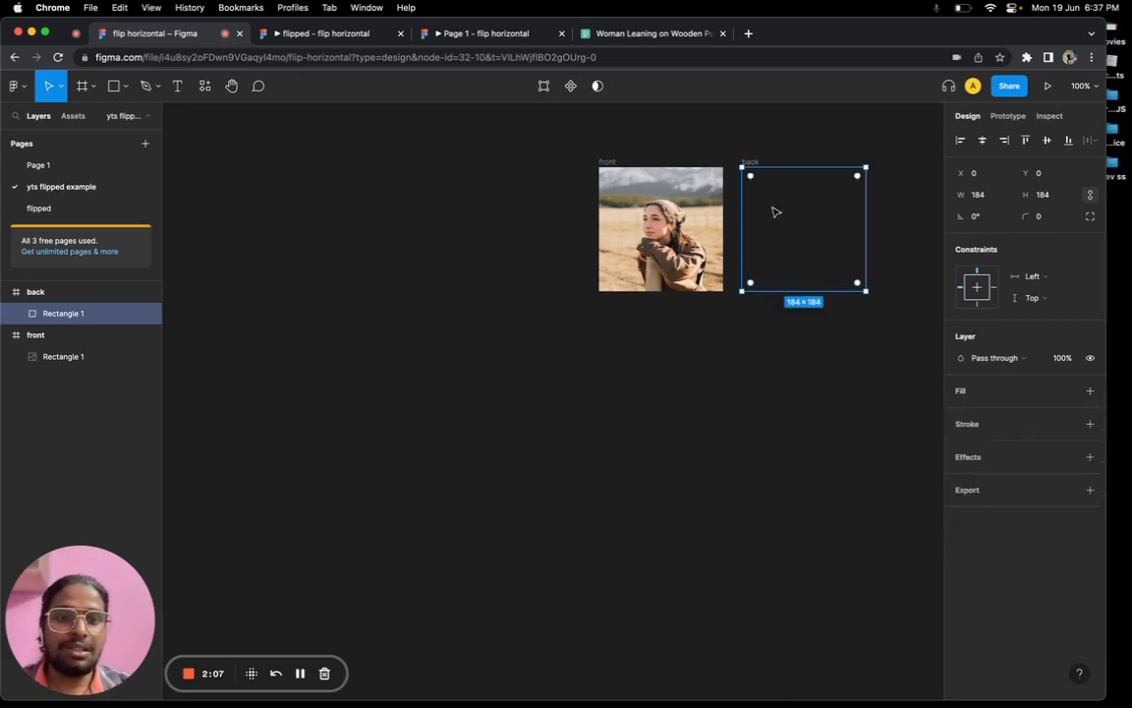
click(739, 207)
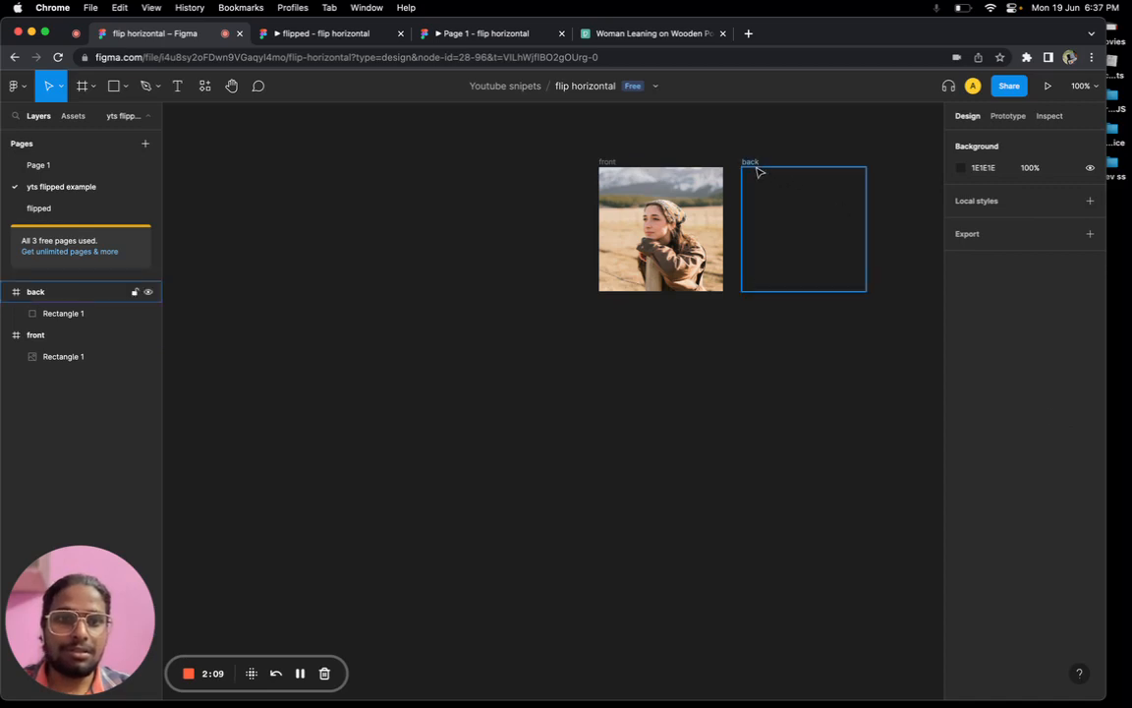
click(750, 162)
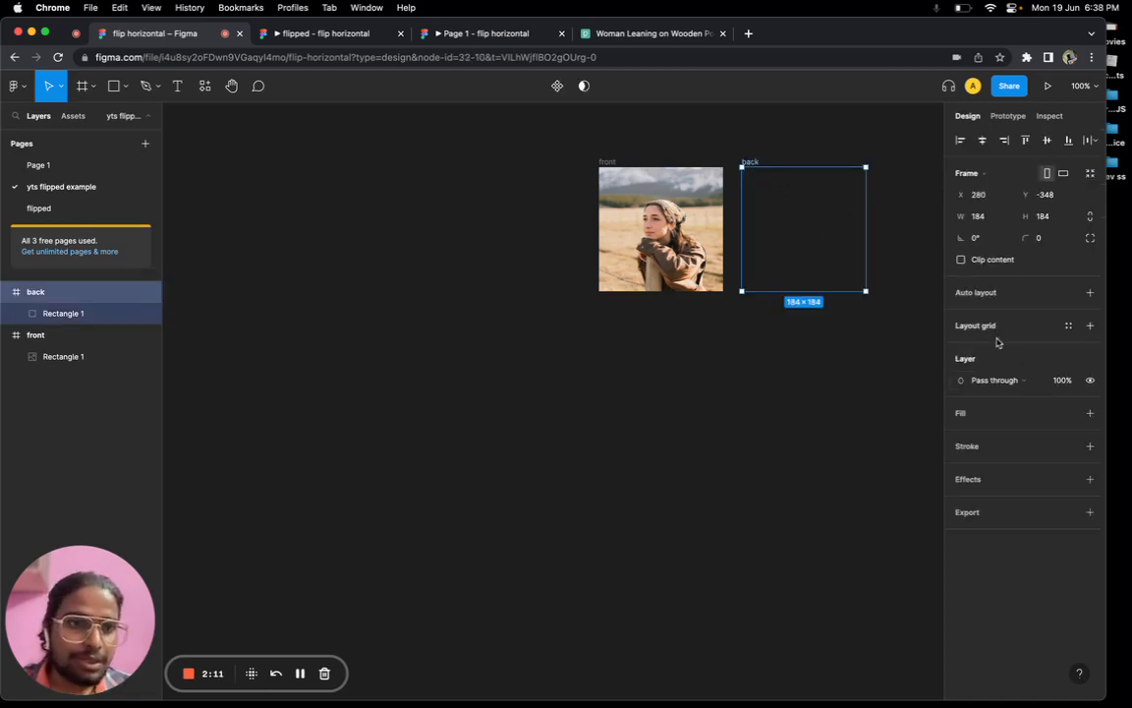
click(1004, 417)
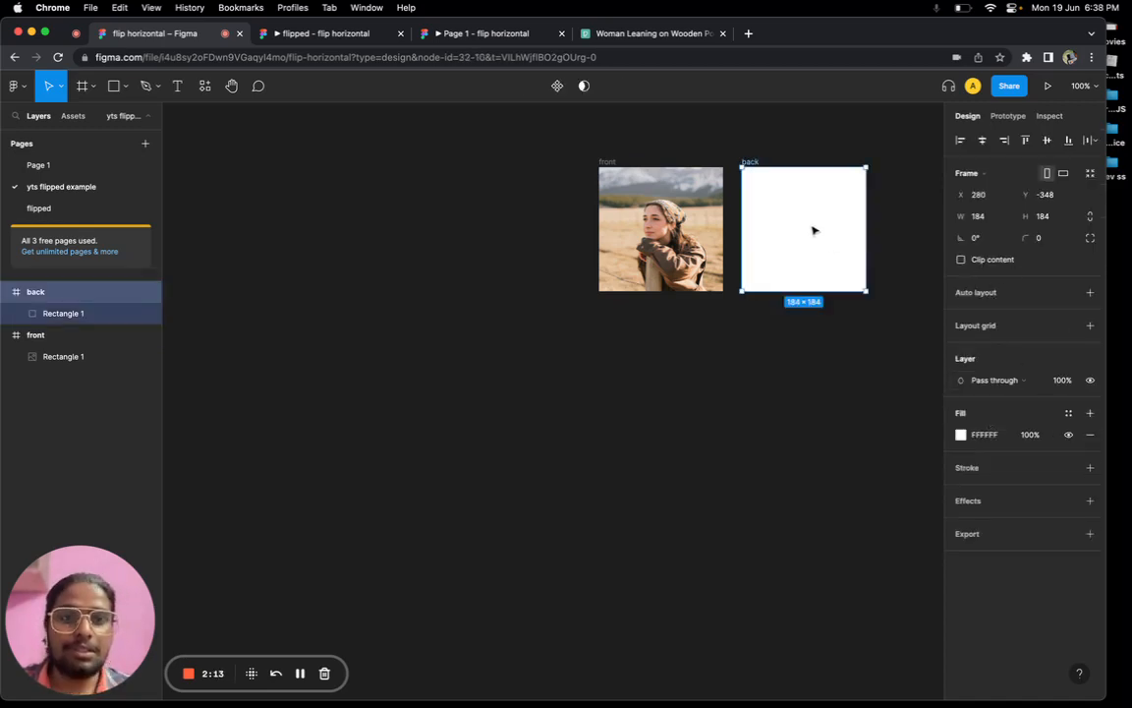
Add the text "Back layer" near the middle of the white back frame
key(t)
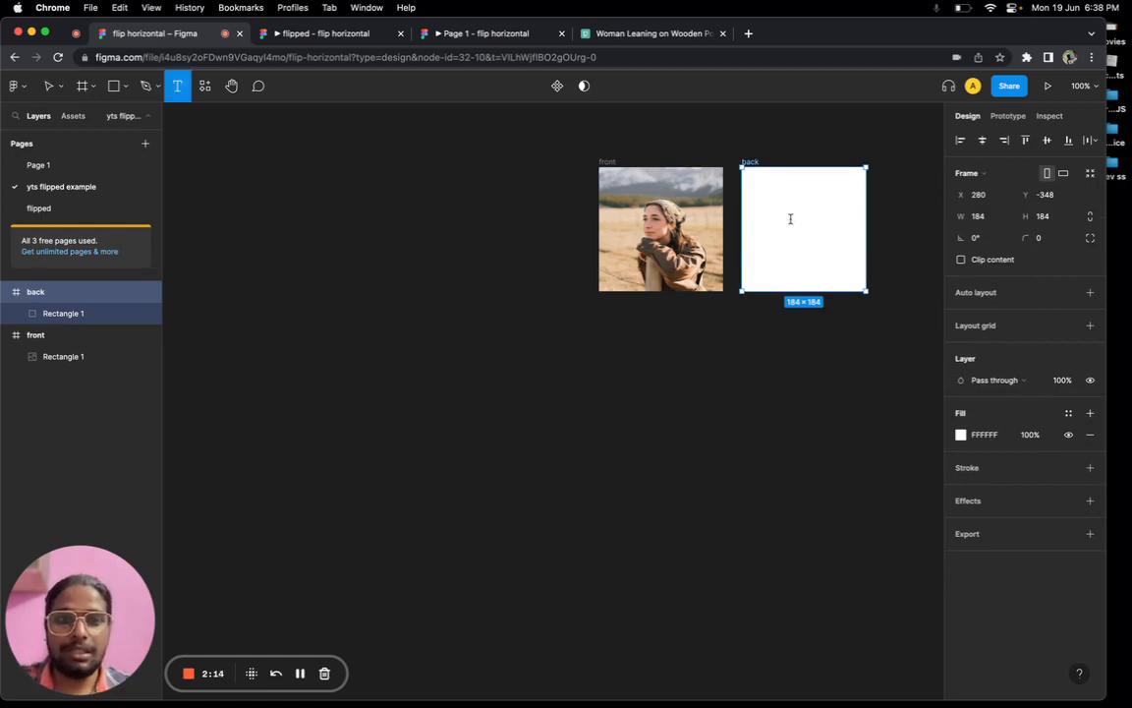
click(790, 218)
text(Back l)
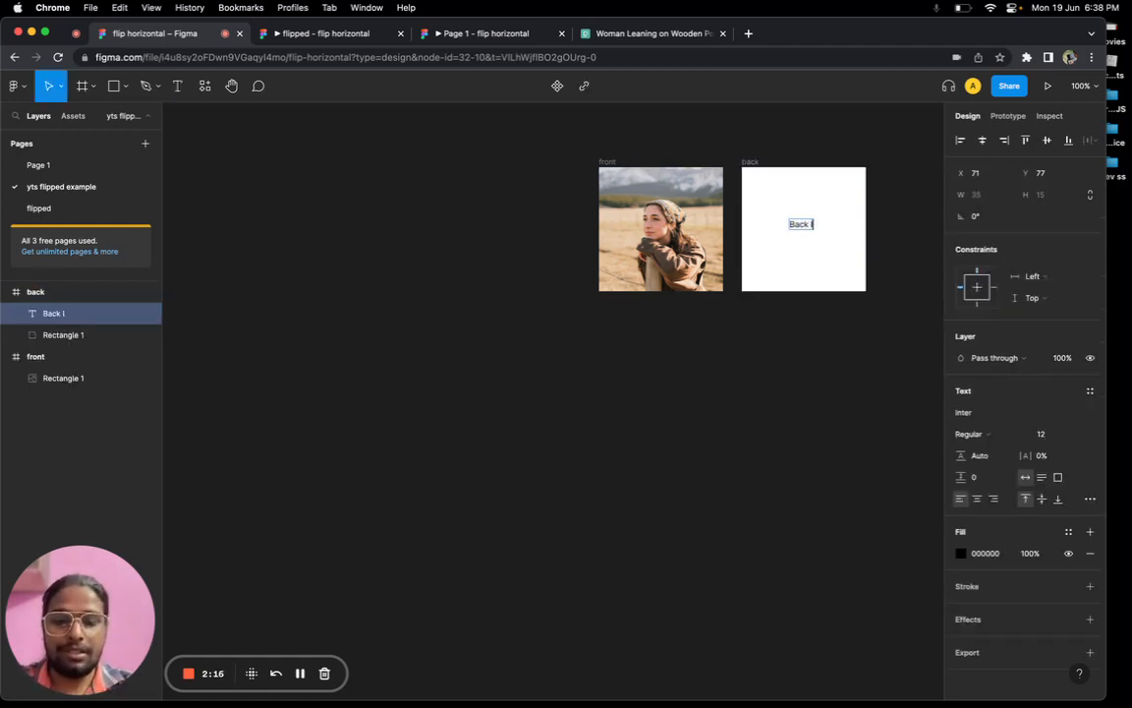
text(ayer)
key(Escape)
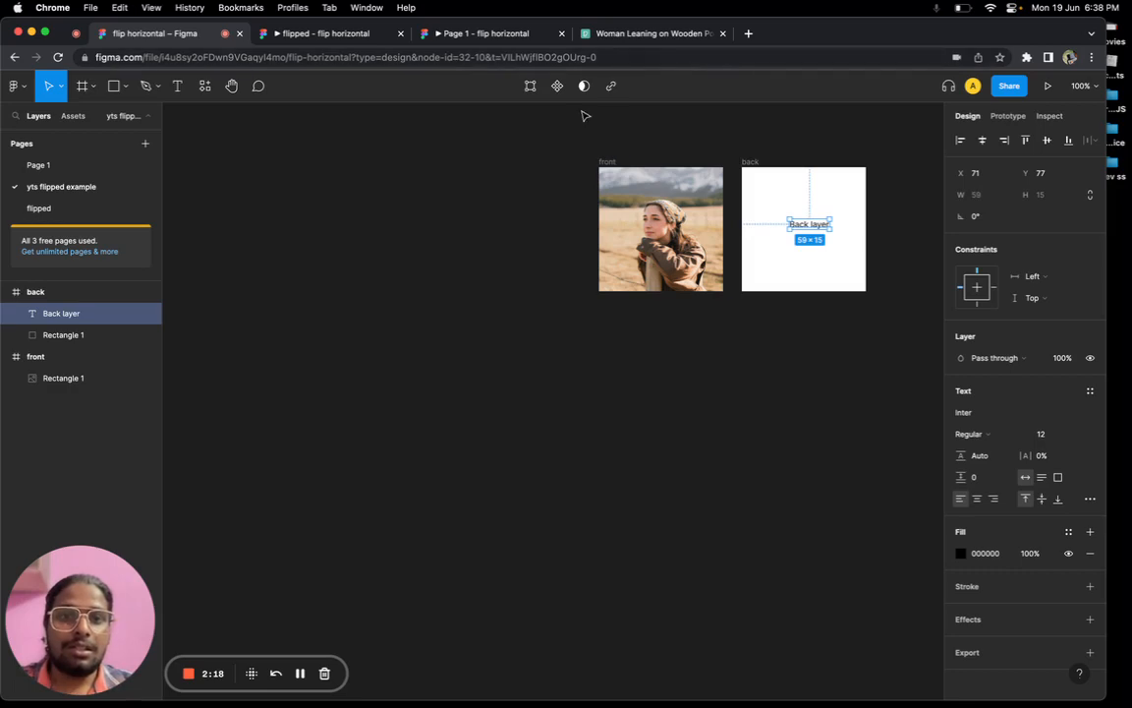
click(579, 151)
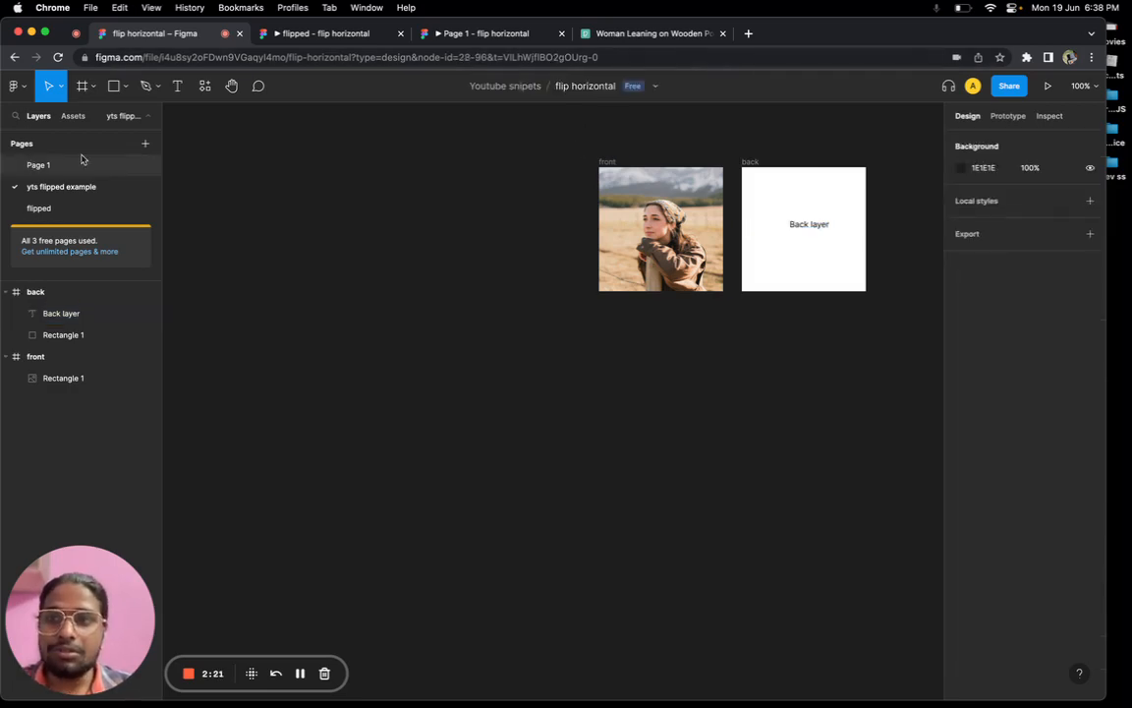
Duplicate the front and back frames below the originals and swap the positions of the two copies
drag(583, 148, 921, 379)
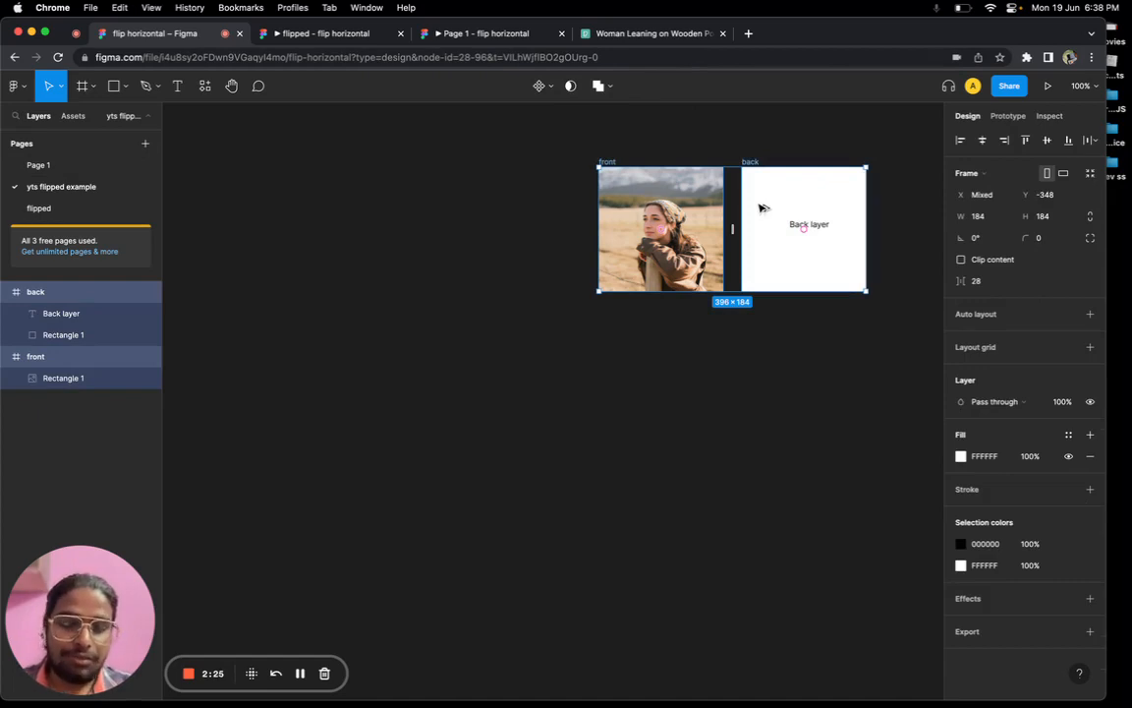
drag(759, 207, 760, 401)
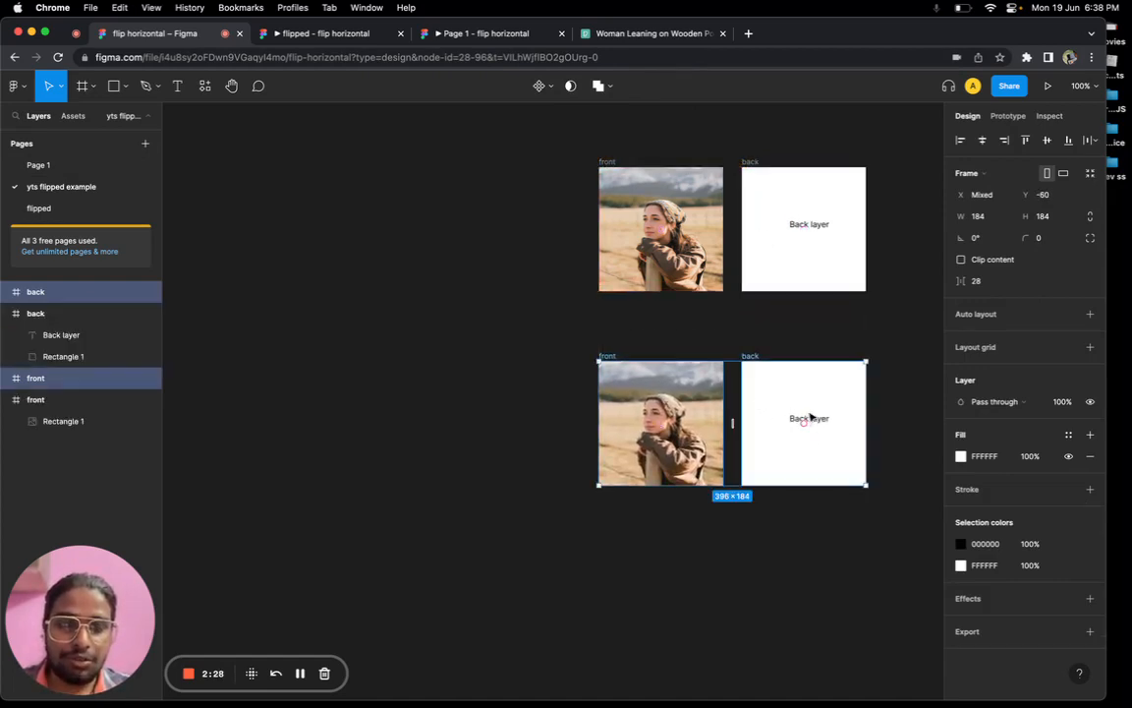
scroll(809, 418, up, 5)
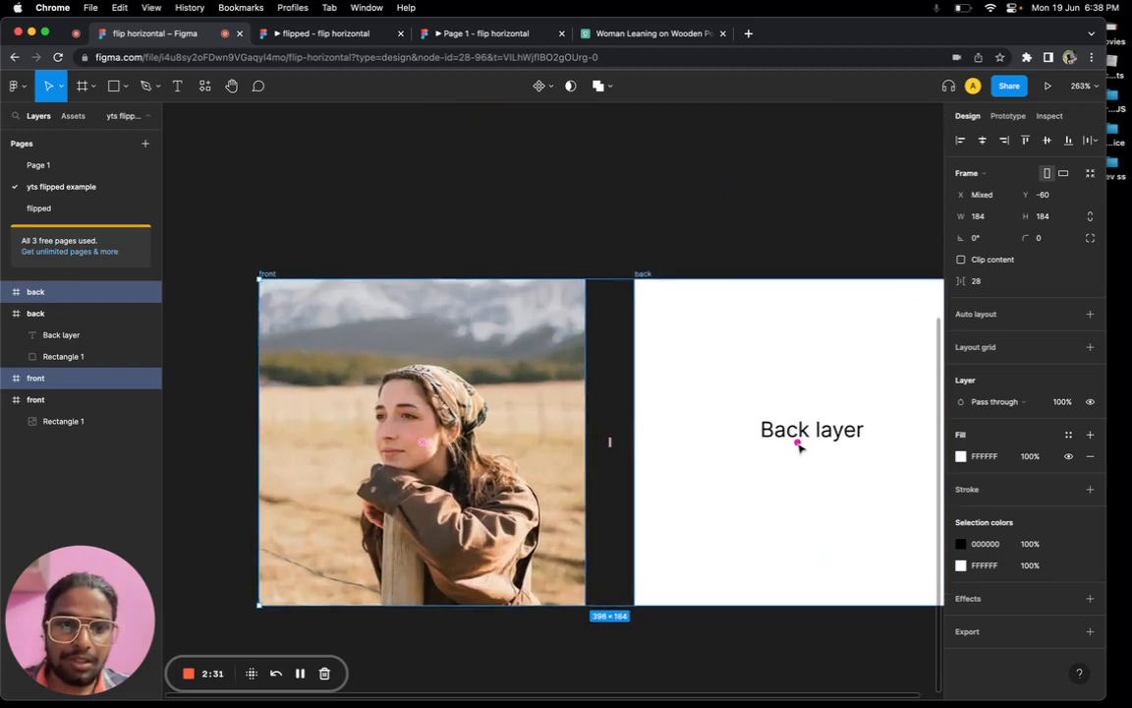
scroll(801, 446, down, 3)
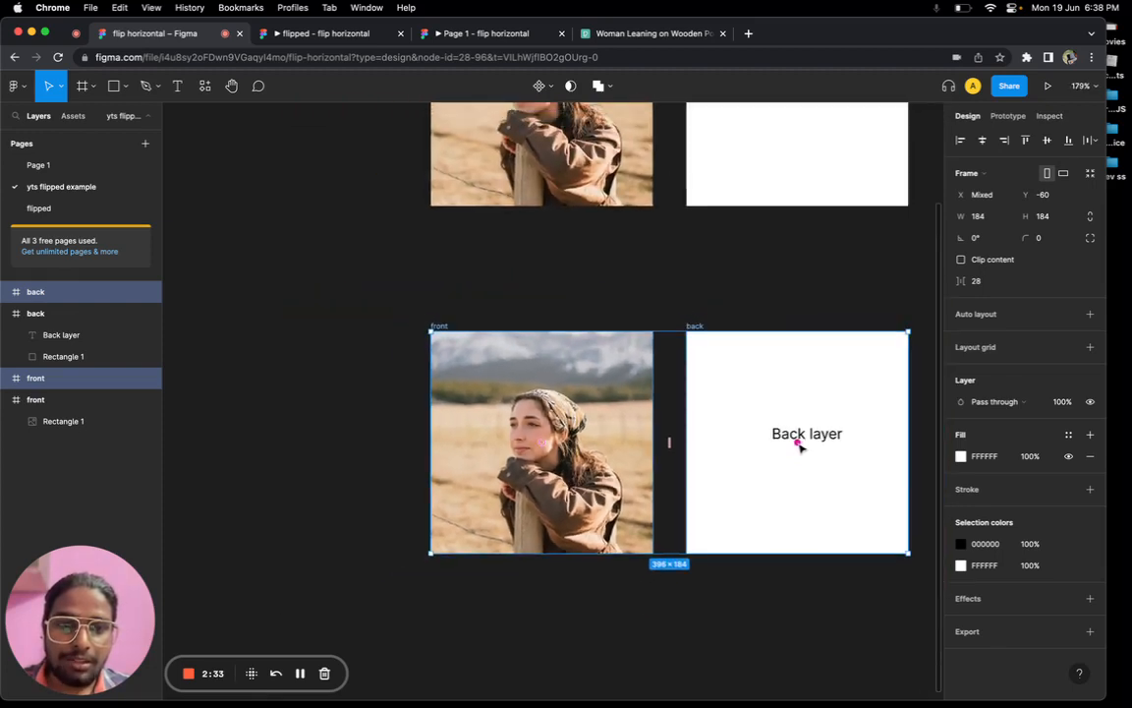
drag(801, 446, 553, 447)
scroll(552, 447, down, 5)
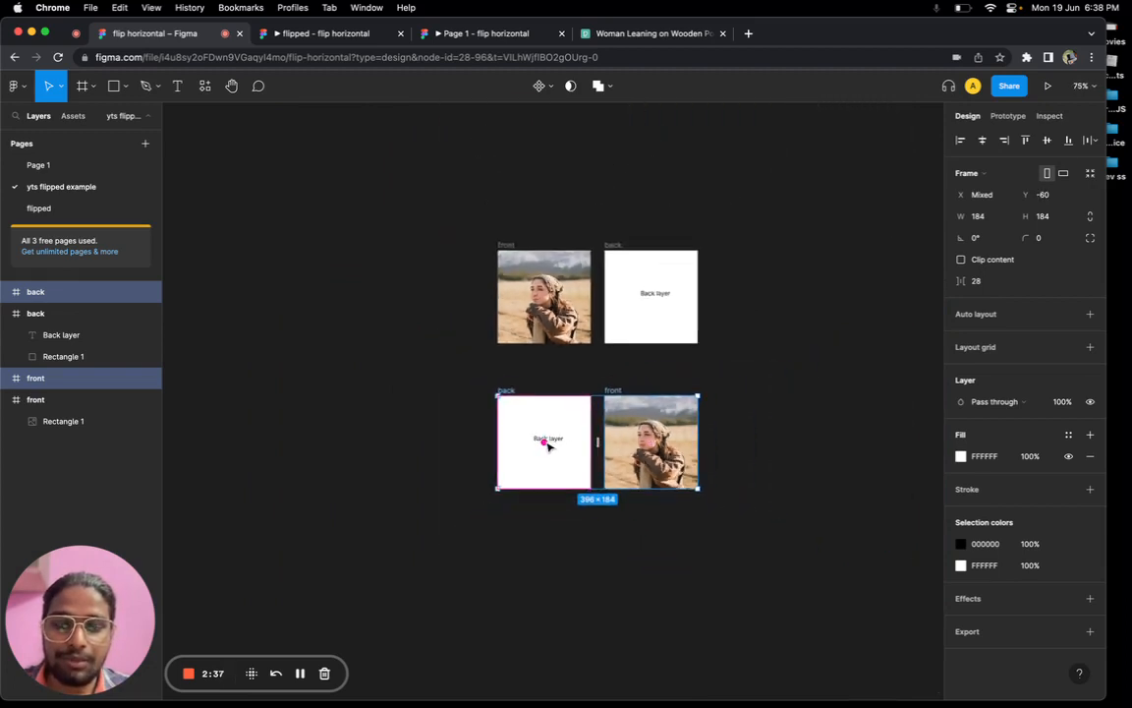
Rename the lower text frame as front and the lower photo frame as back
scroll(553, 442, up, 5)
scroll(528, 444, right, 3)
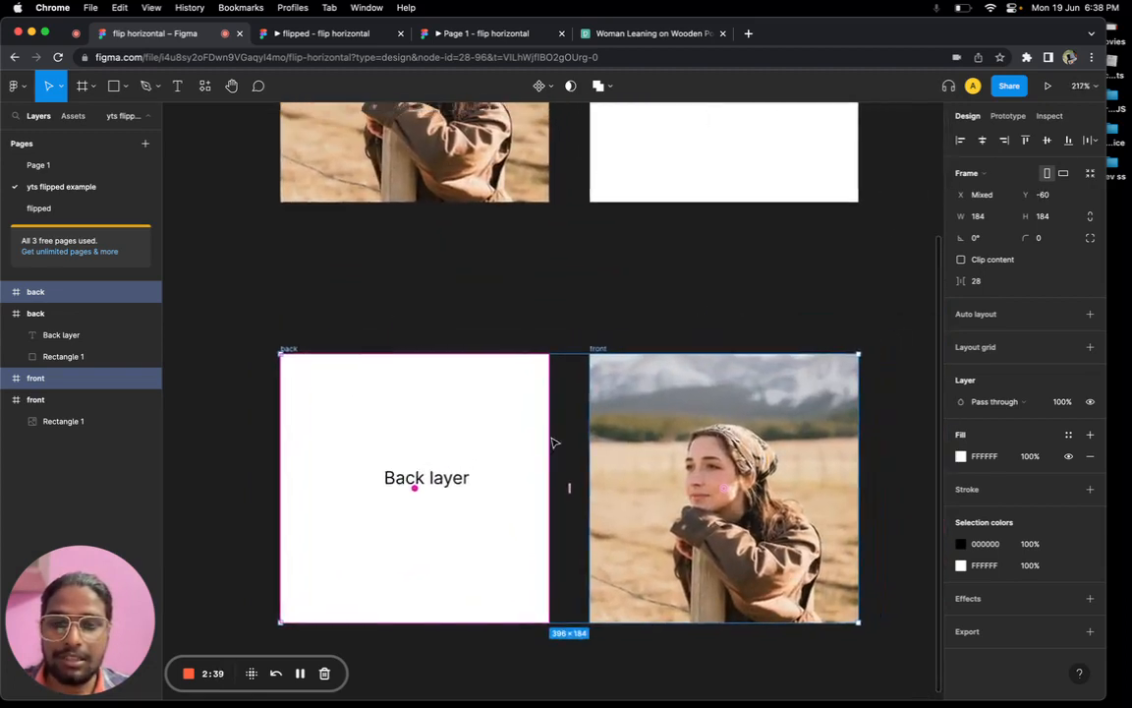
click(278, 352)
text(front)
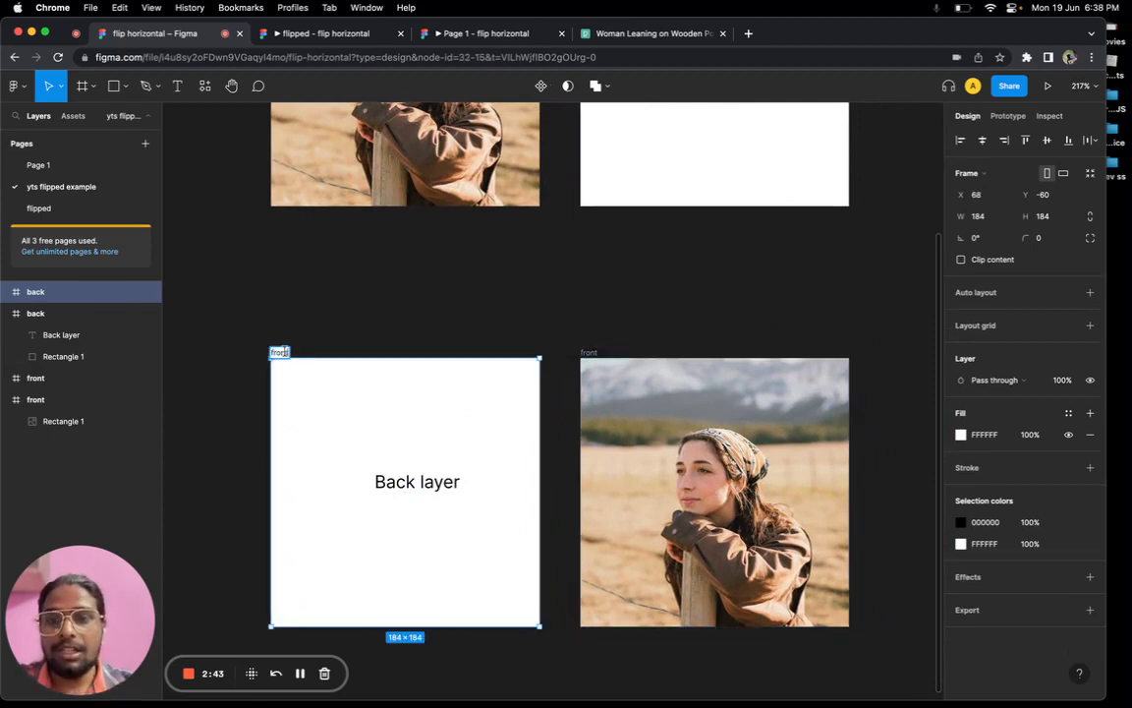
click(588, 352)
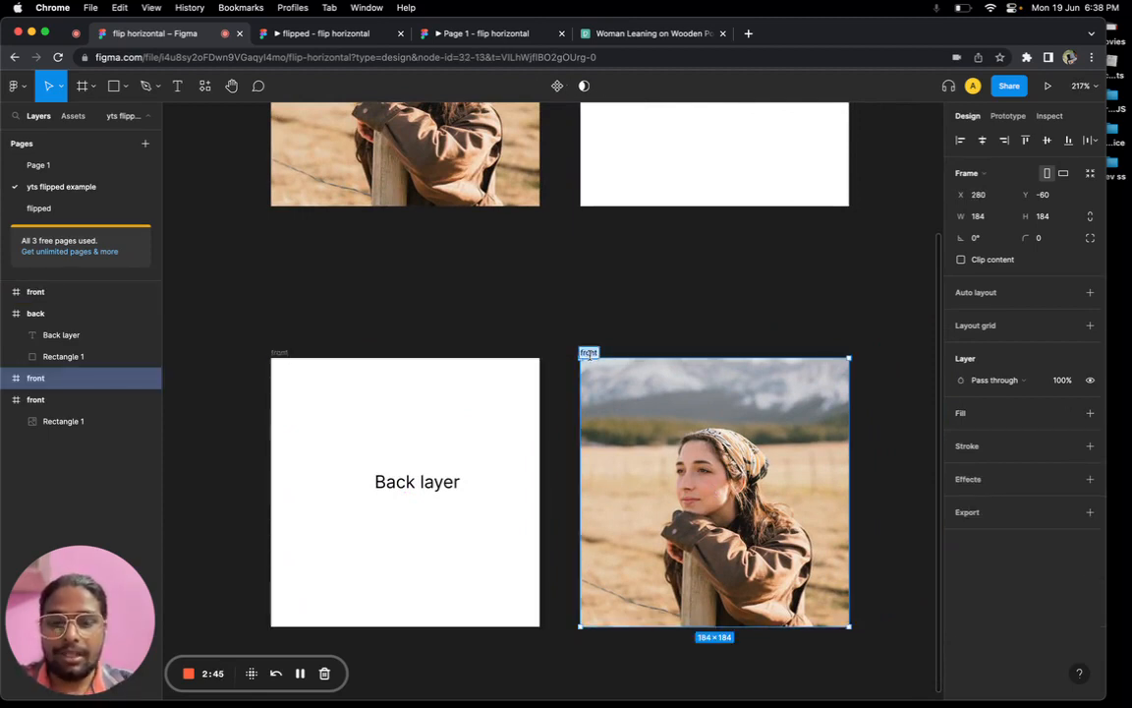
text(back)
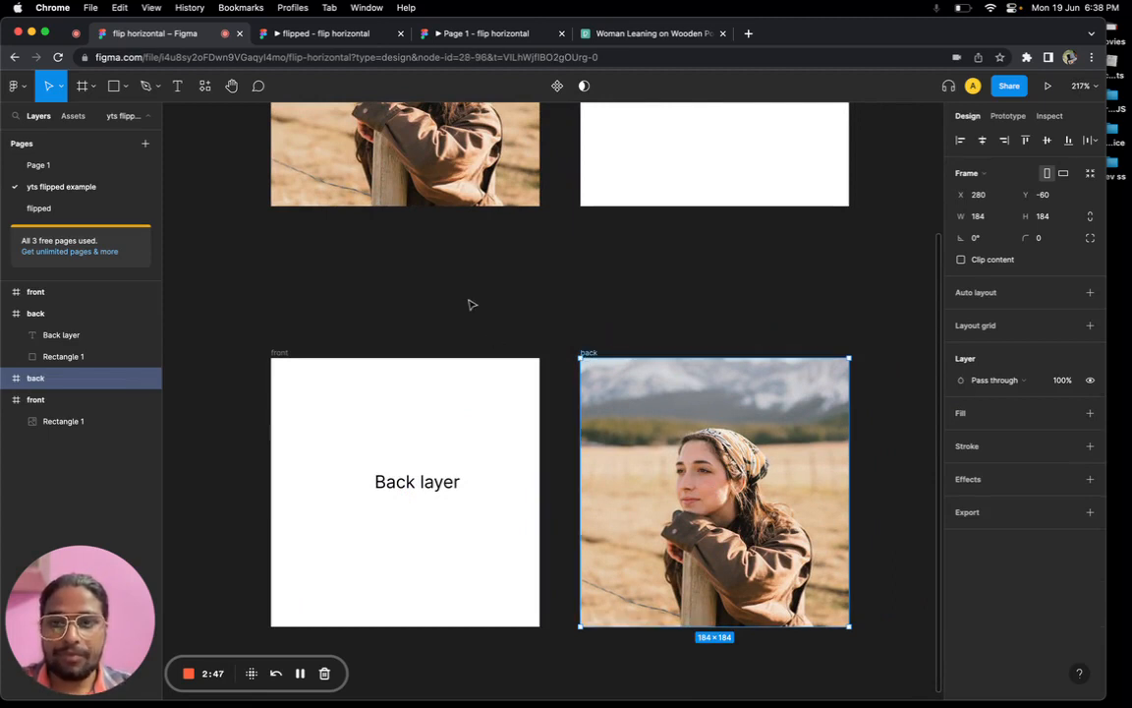
click(469, 304)
Align the two lower frames on their horizontal centers so they stack on each other
scroll(470, 305, down, 5)
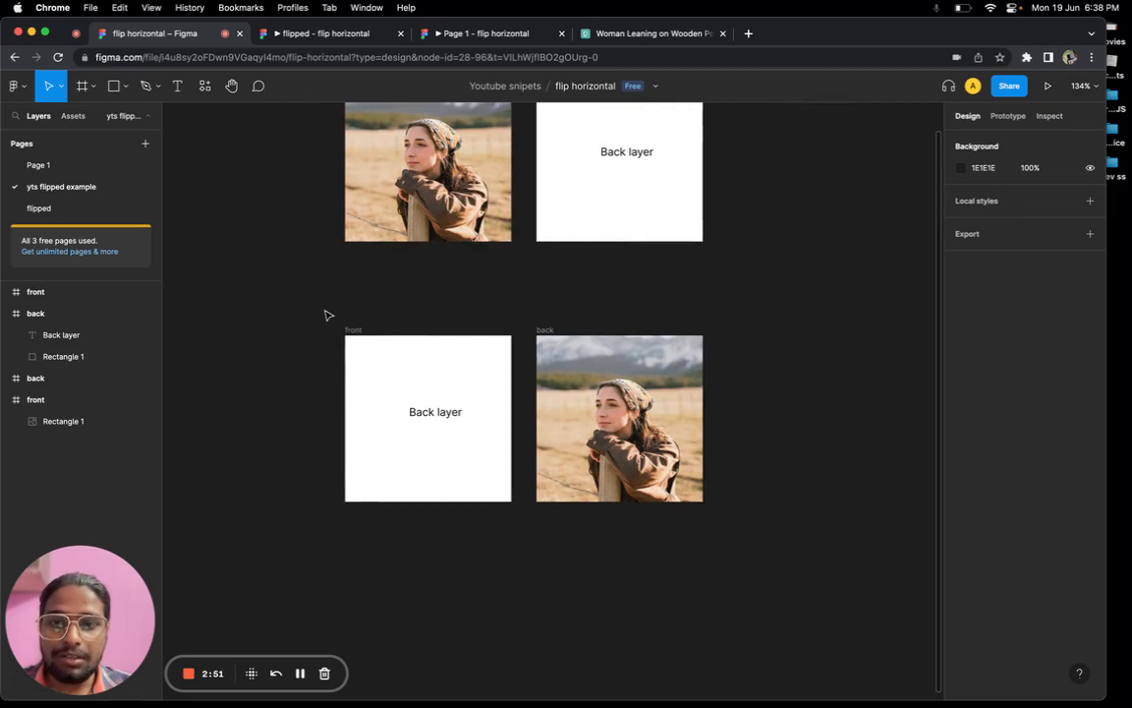
drag(327, 314, 759, 532)
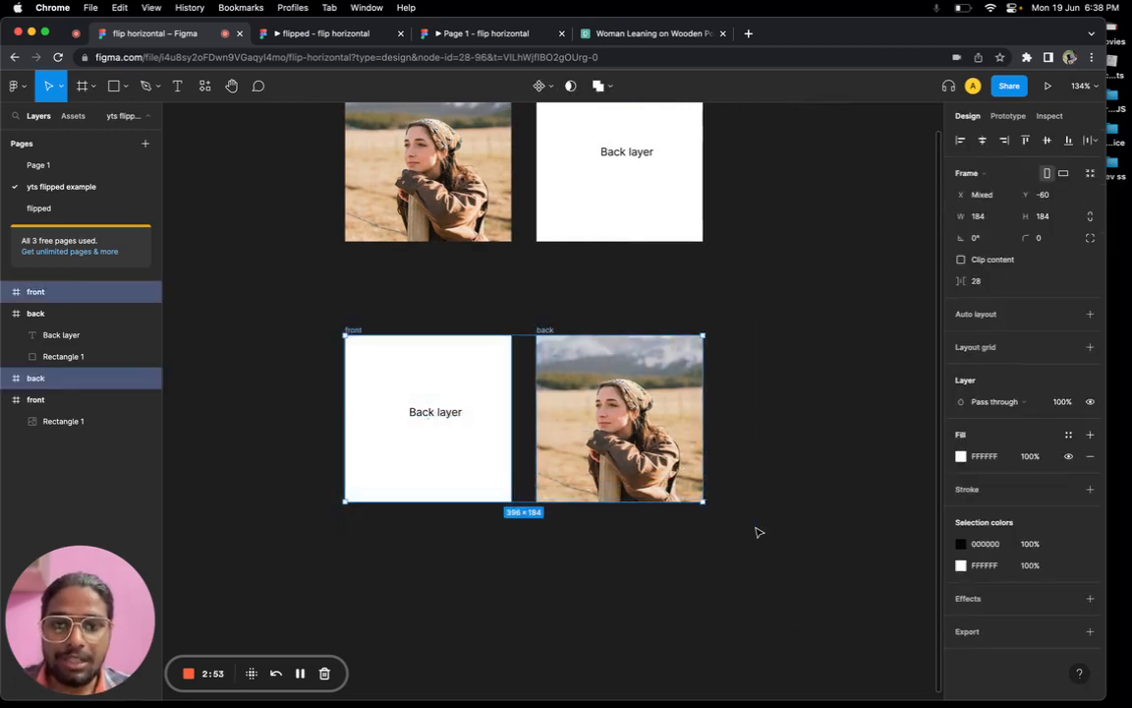
click(981, 142)
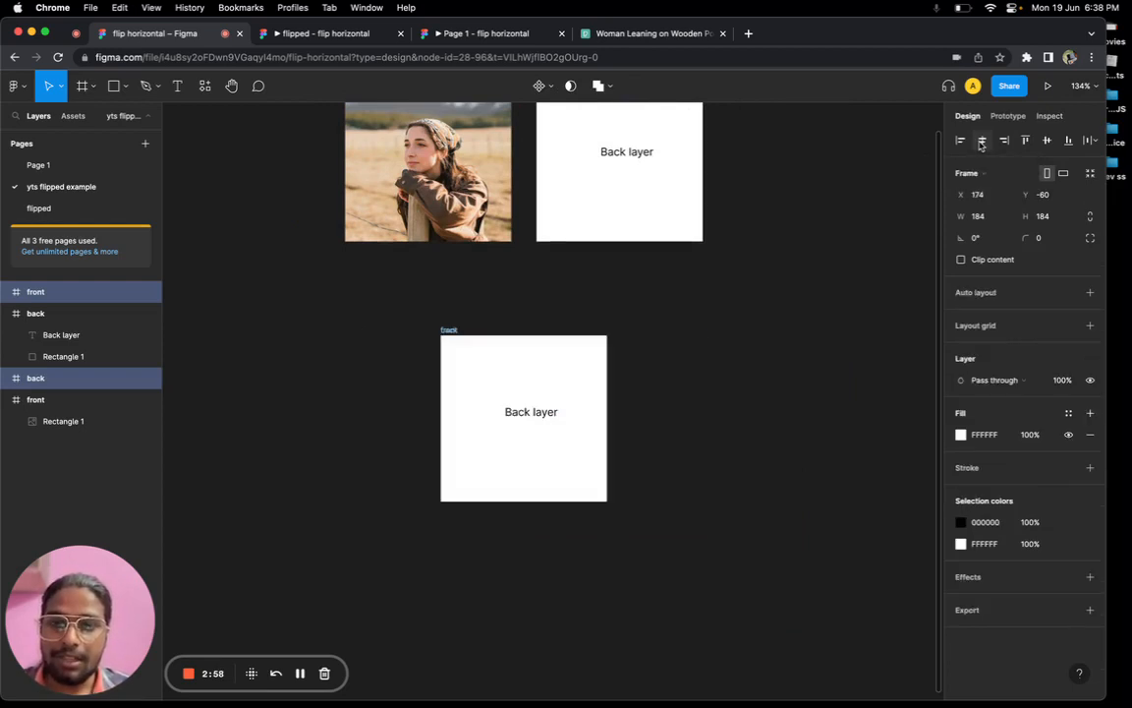
click(687, 449)
Align the two upper frames on their horizontal centers so they stack on each other
scroll(432, 462, up, 3)
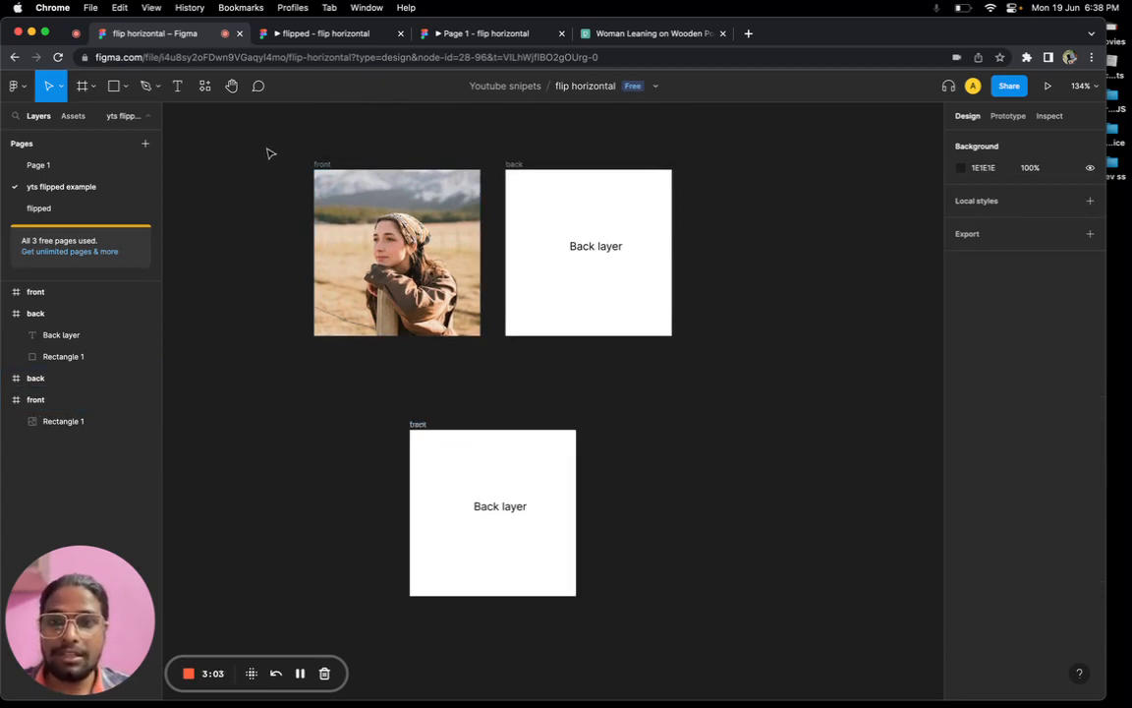
drag(268, 154, 809, 339)
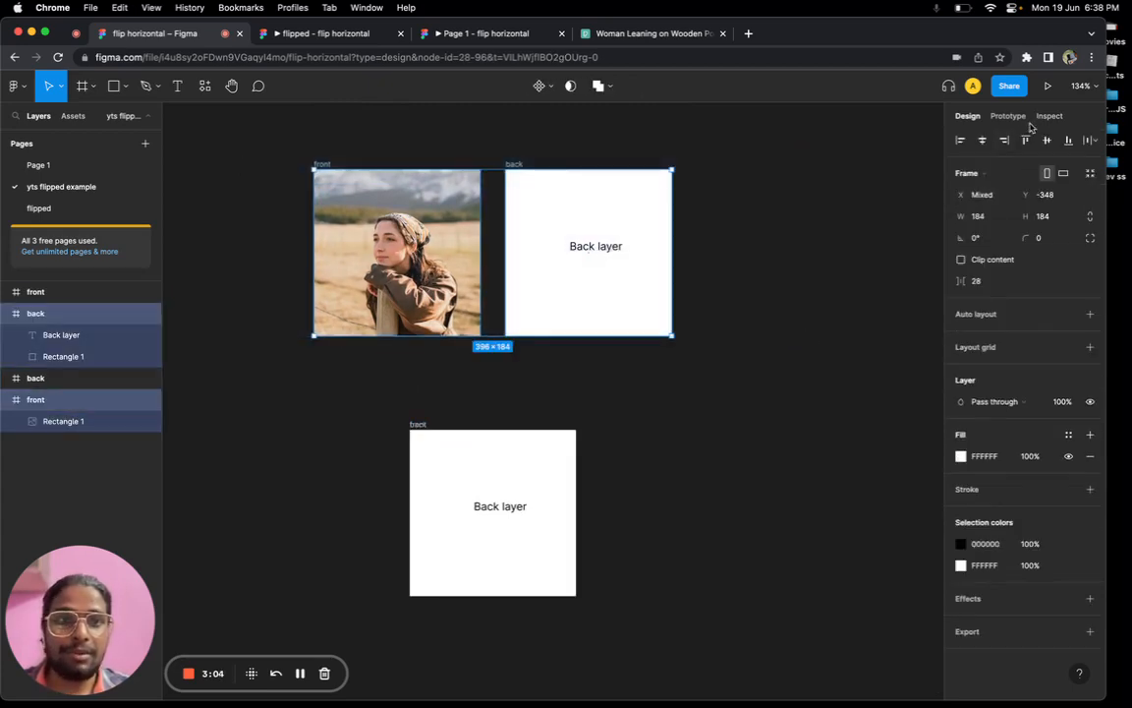
click(982, 140)
click(727, 274)
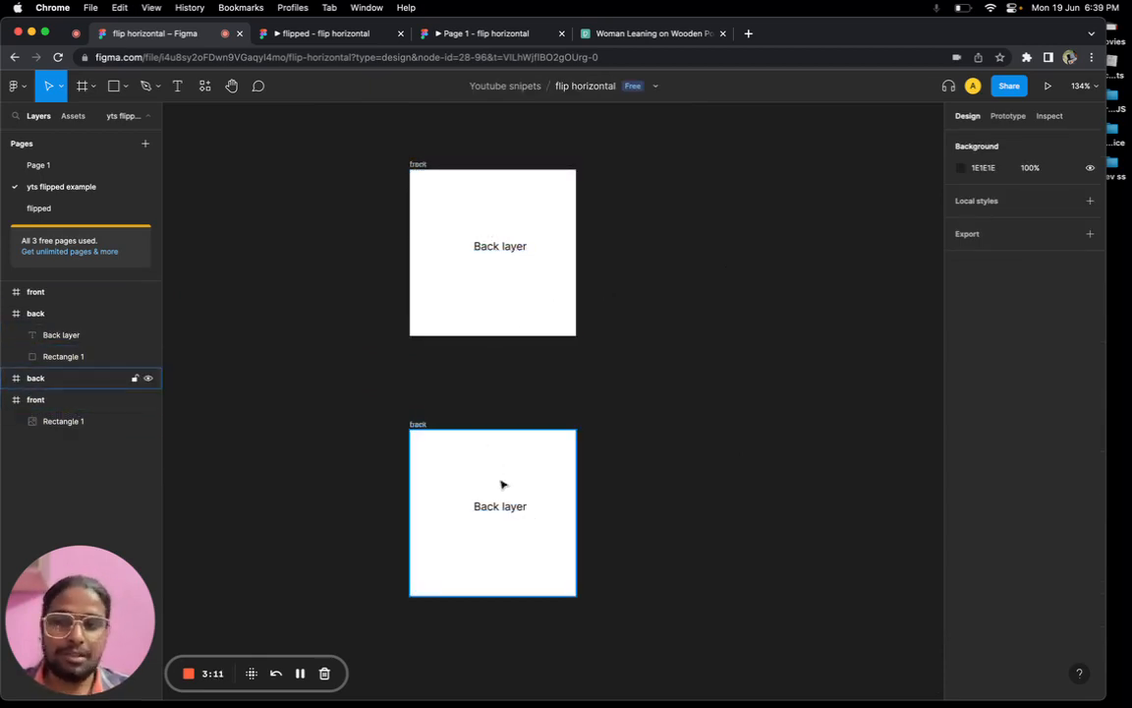
Collapse the frame layers and move the upper front photo frame above the back frames in the layer order
click(8, 313)
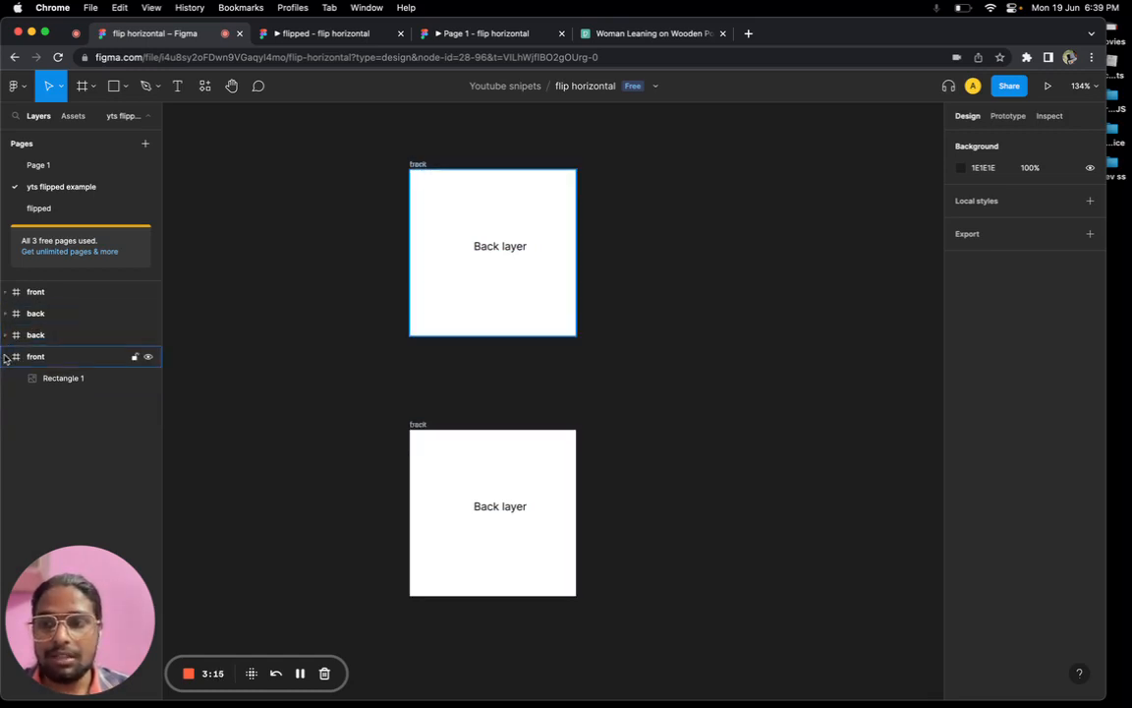
click(16, 357)
click(20, 359)
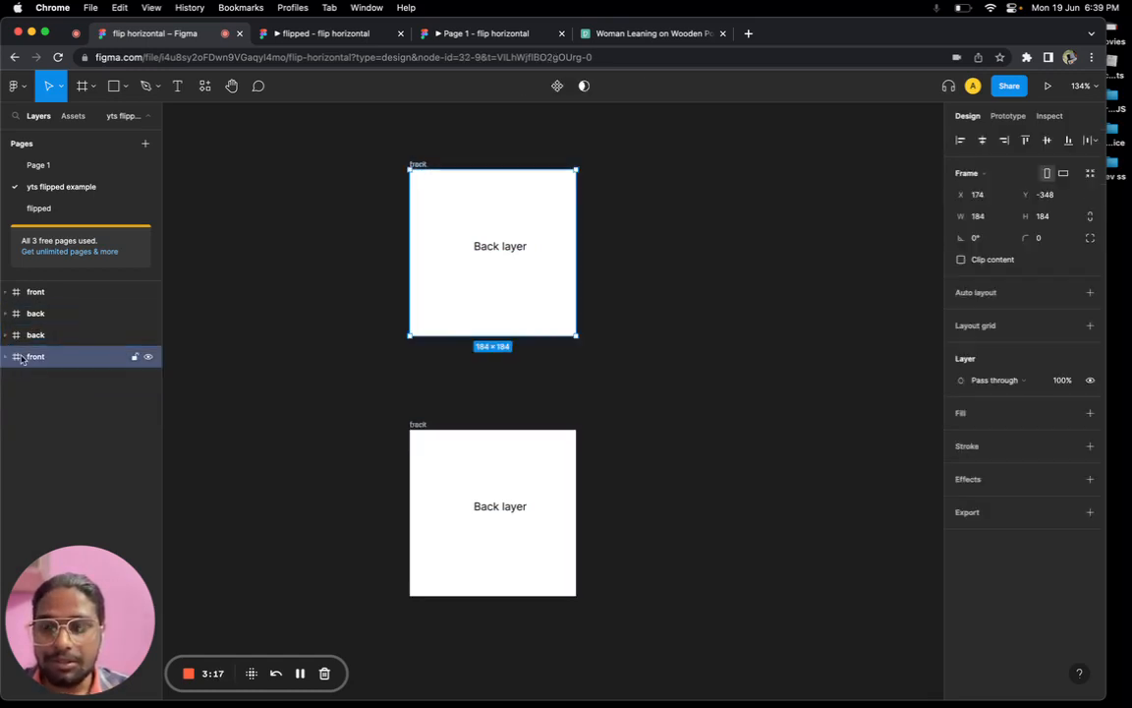
drag(21, 358, 40, 310)
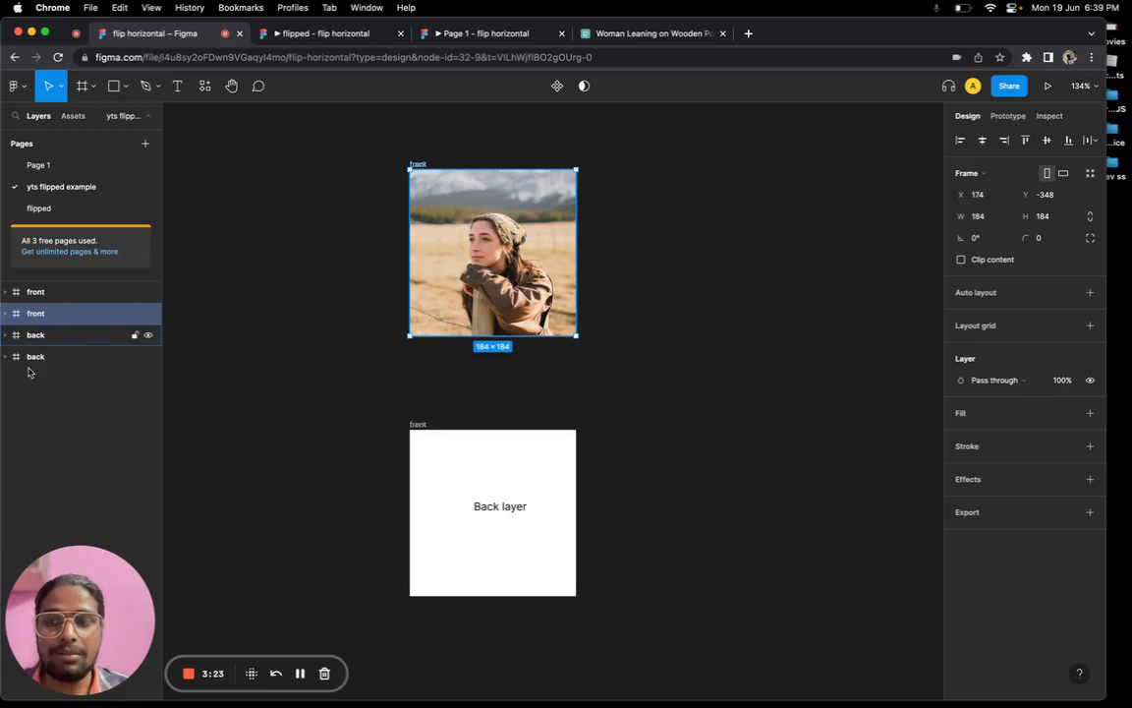
click(282, 343)
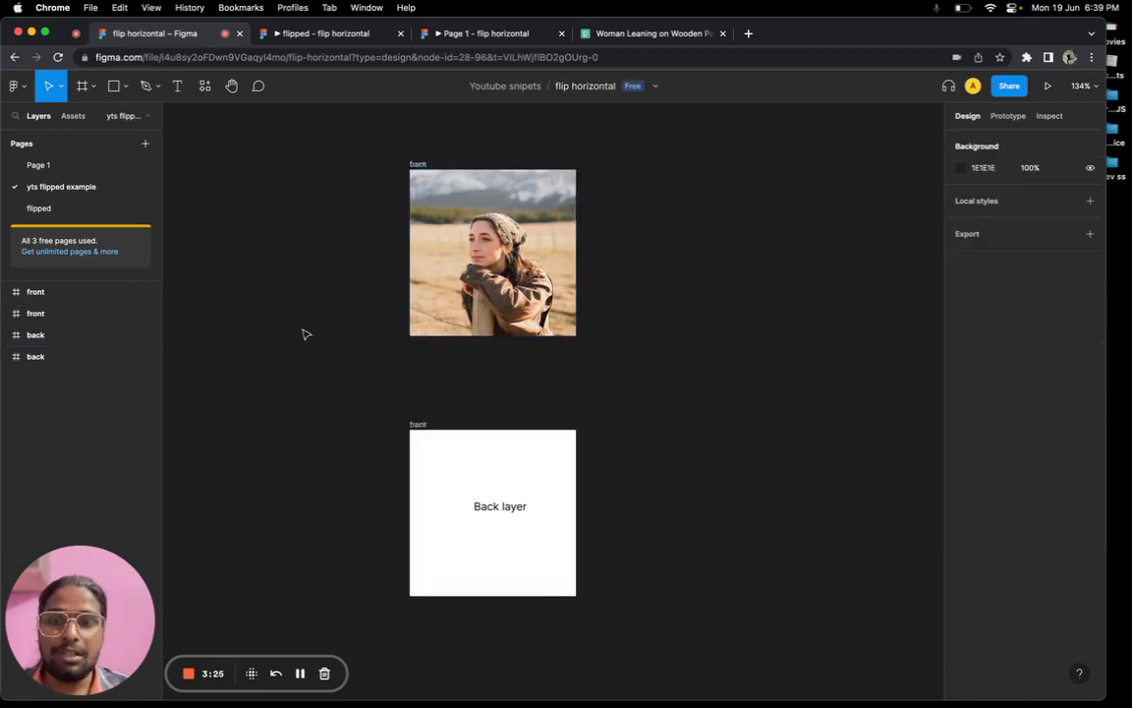
Create one component from the two stacked upper frames and rename it as front
drag(401, 164, 710, 355)
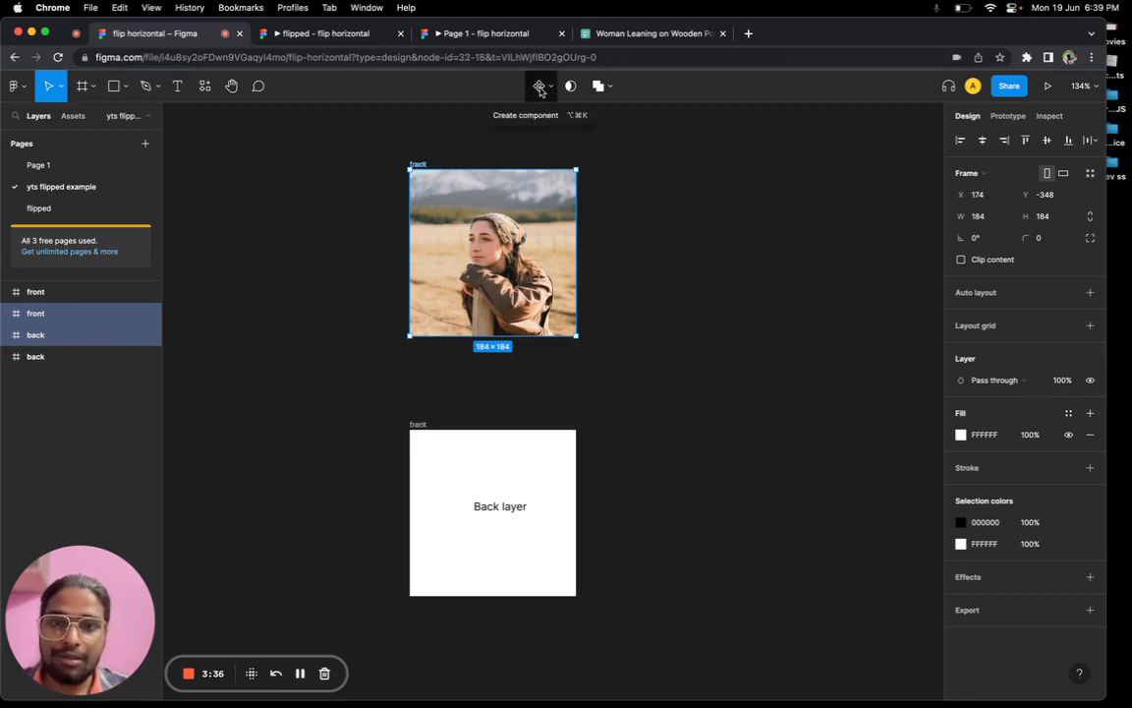
click(540, 87)
double_click(447, 163)
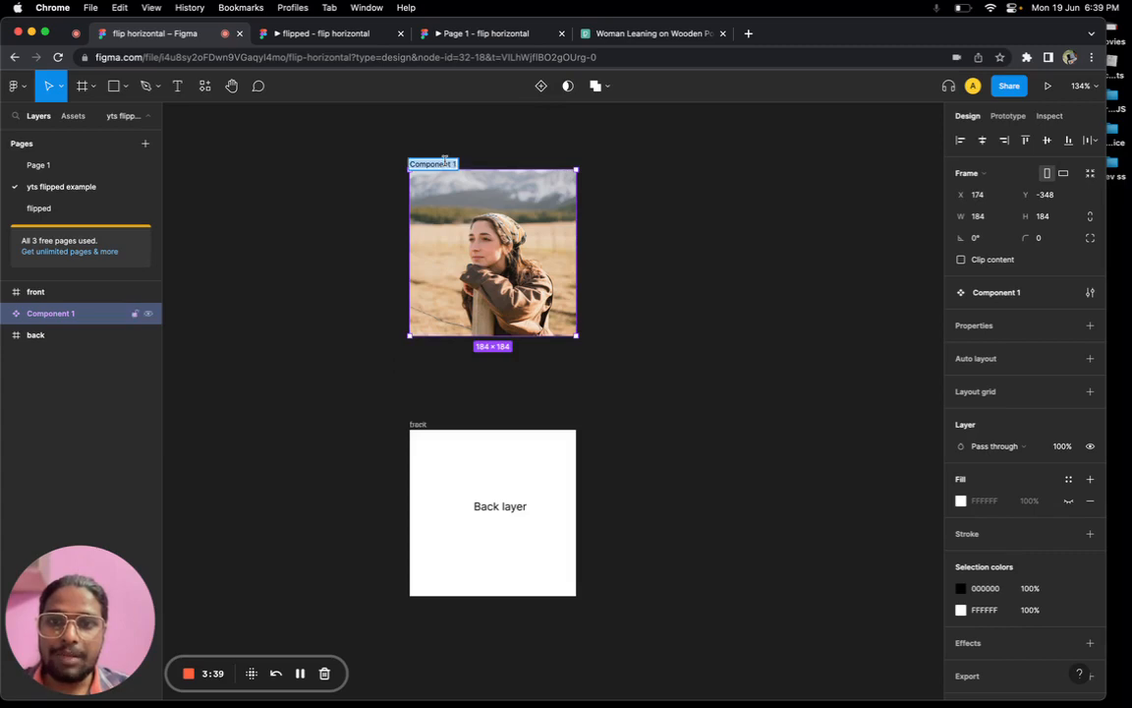
text(front)
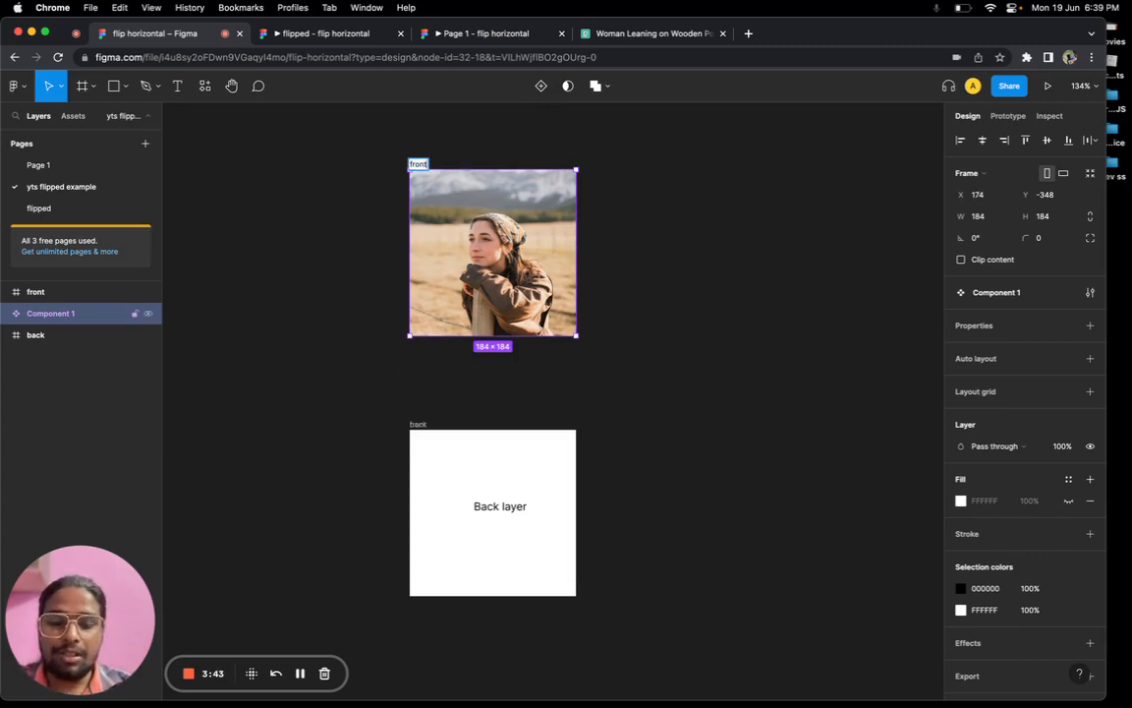
click(304, 328)
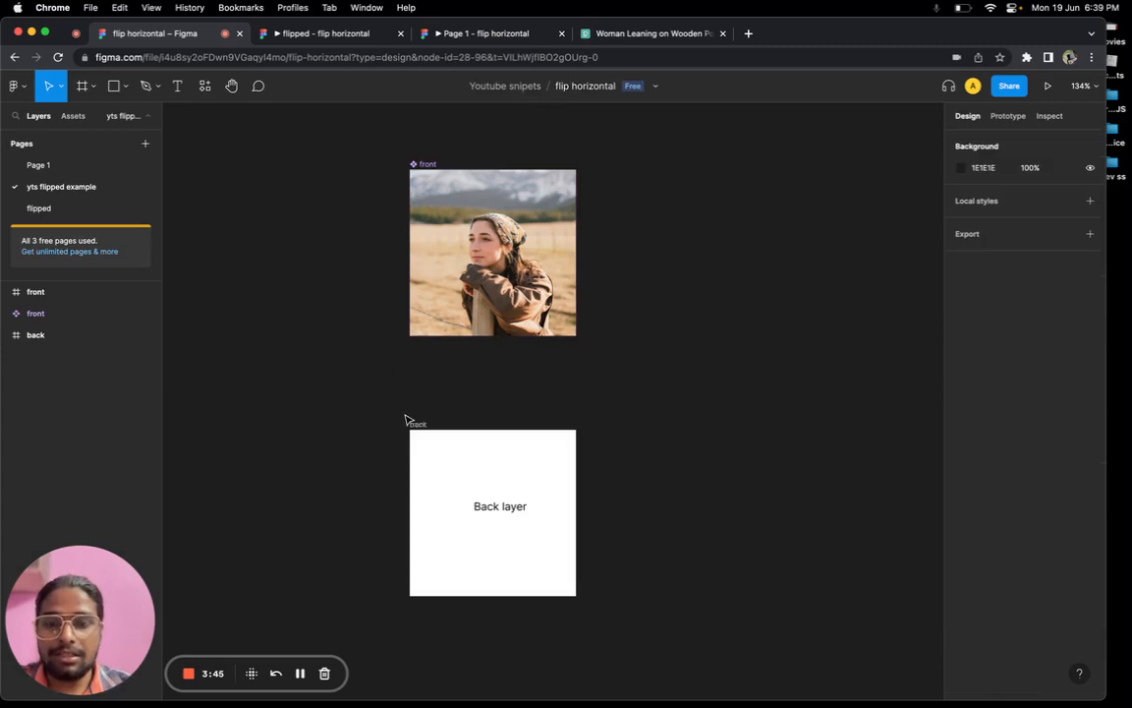
drag(457, 468, 606, 602)
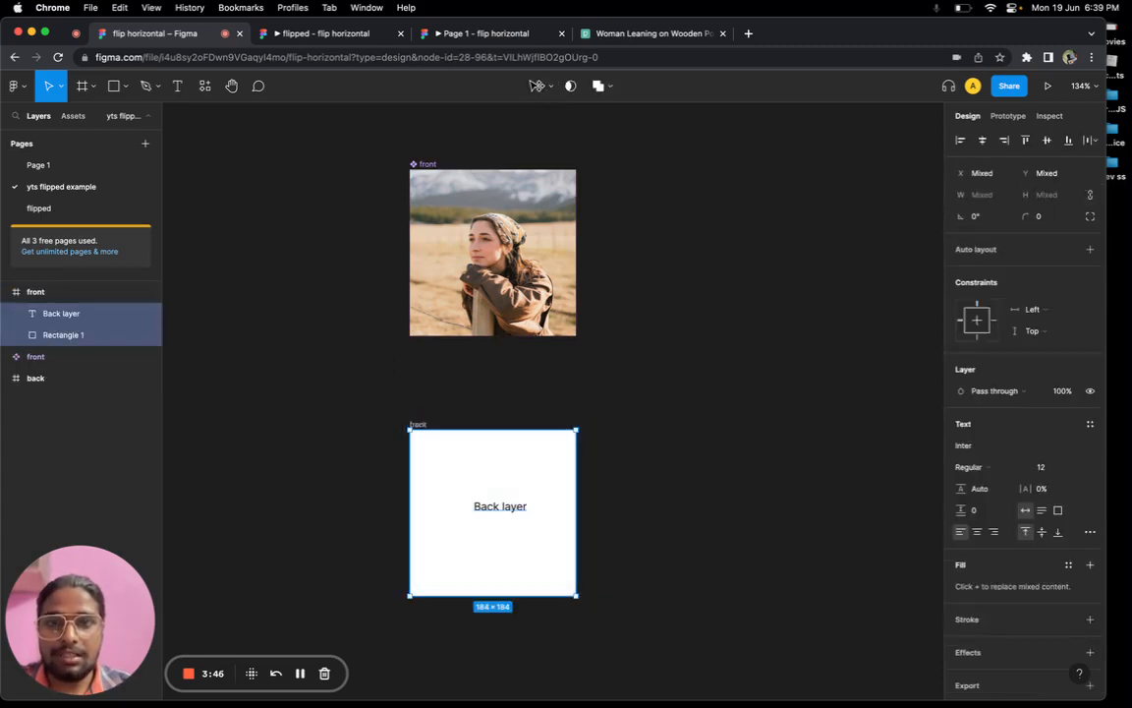
click(539, 88)
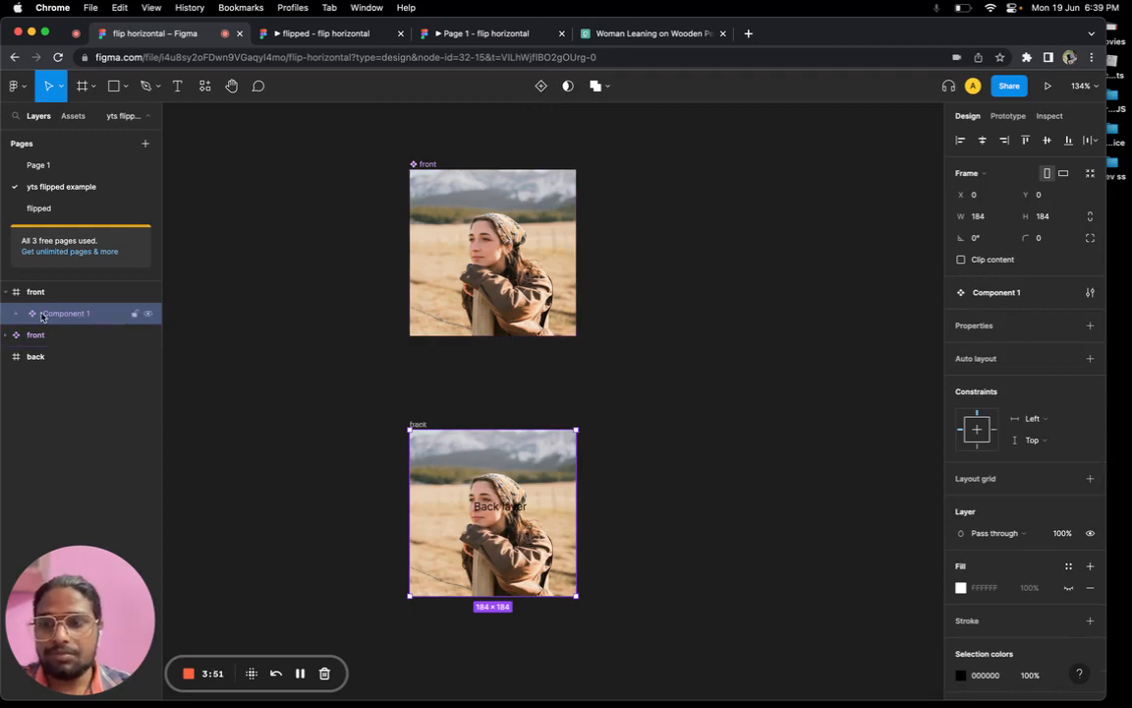
click(382, 463)
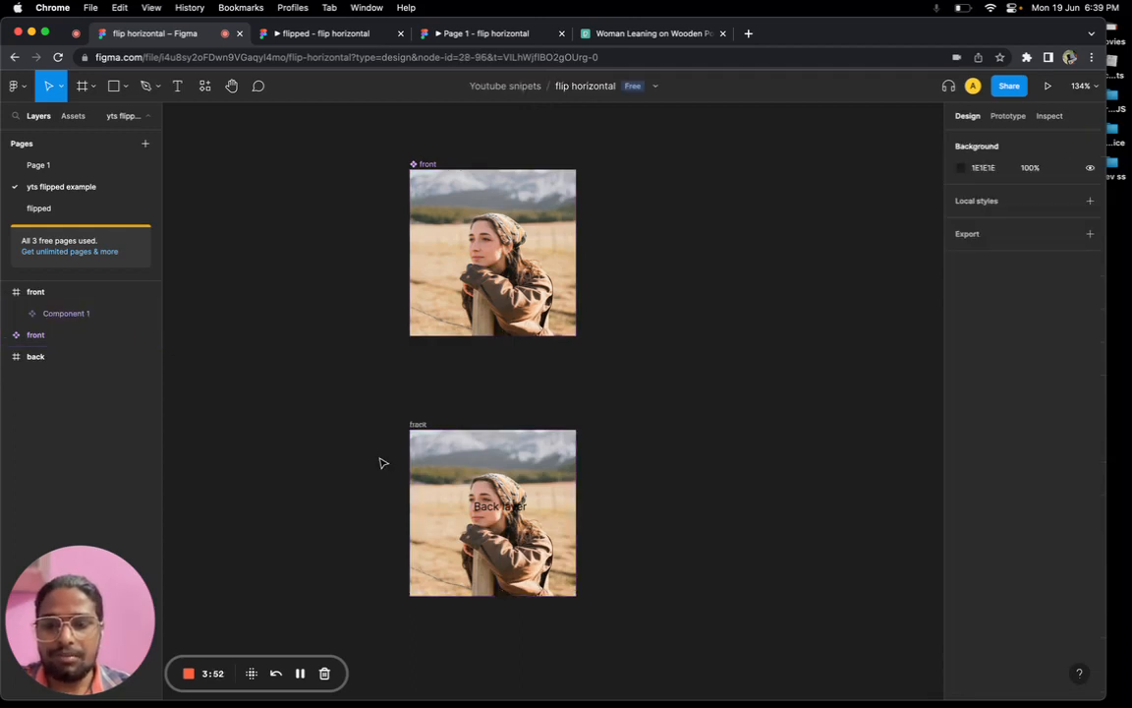
key(super+z)
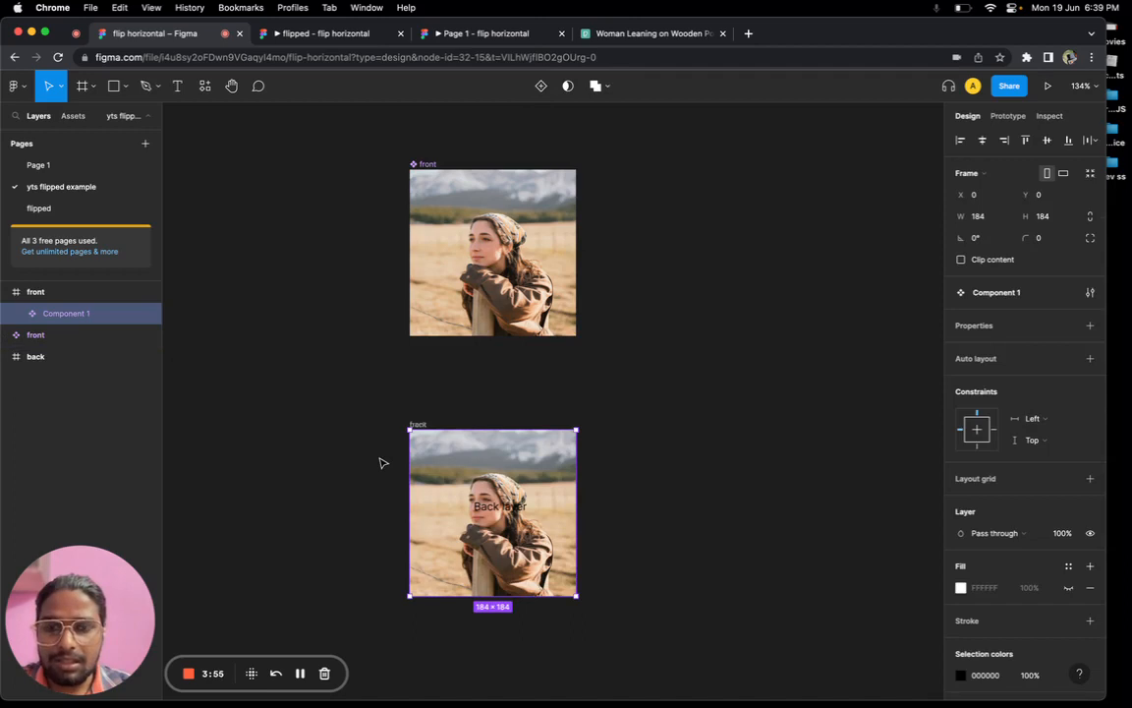
key(super+shift+g)
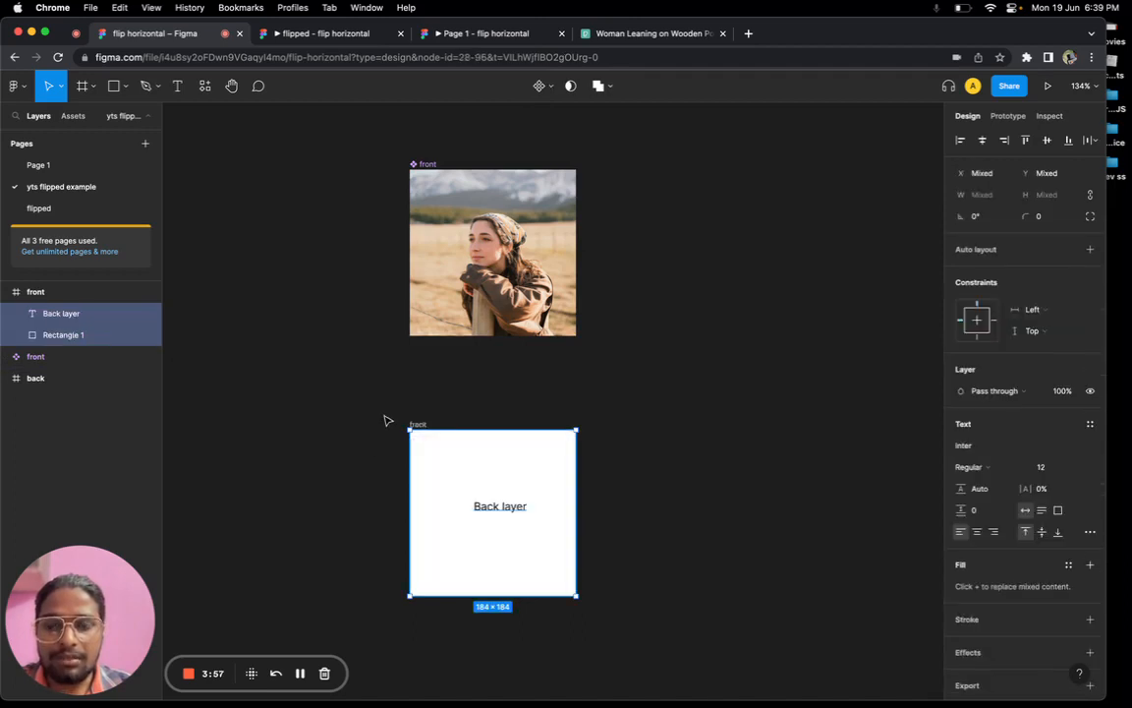
click(385, 413)
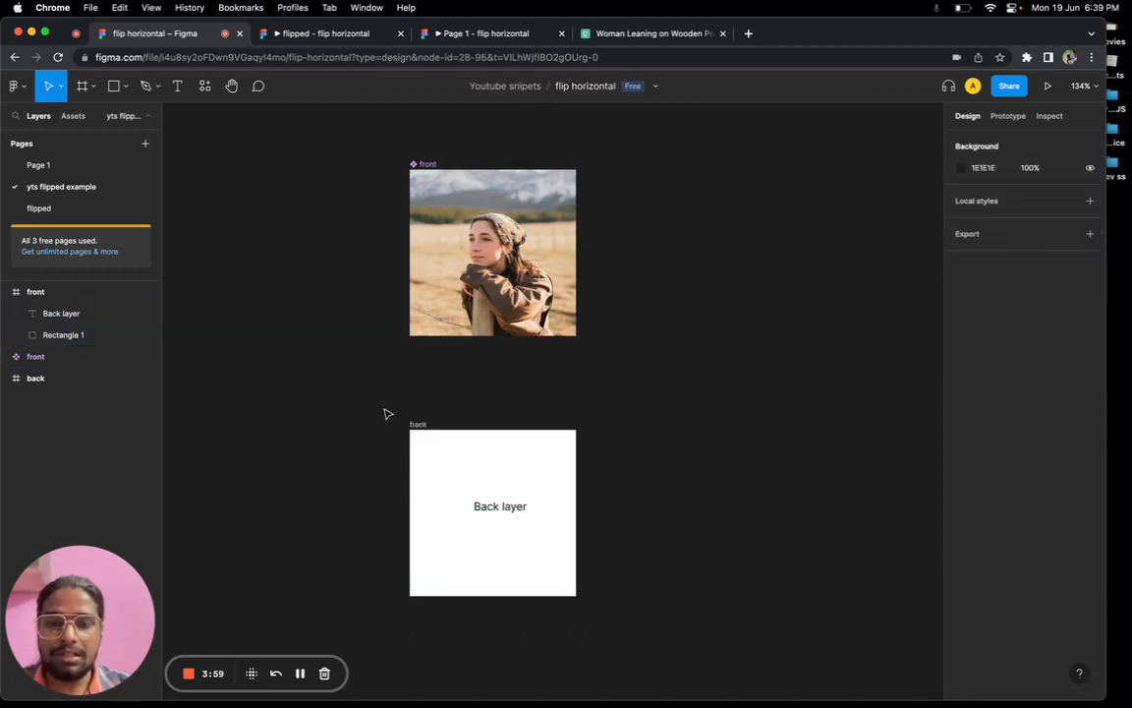
Create one component from the two stacked lower frames and rename it as back
drag(385, 413, 673, 632)
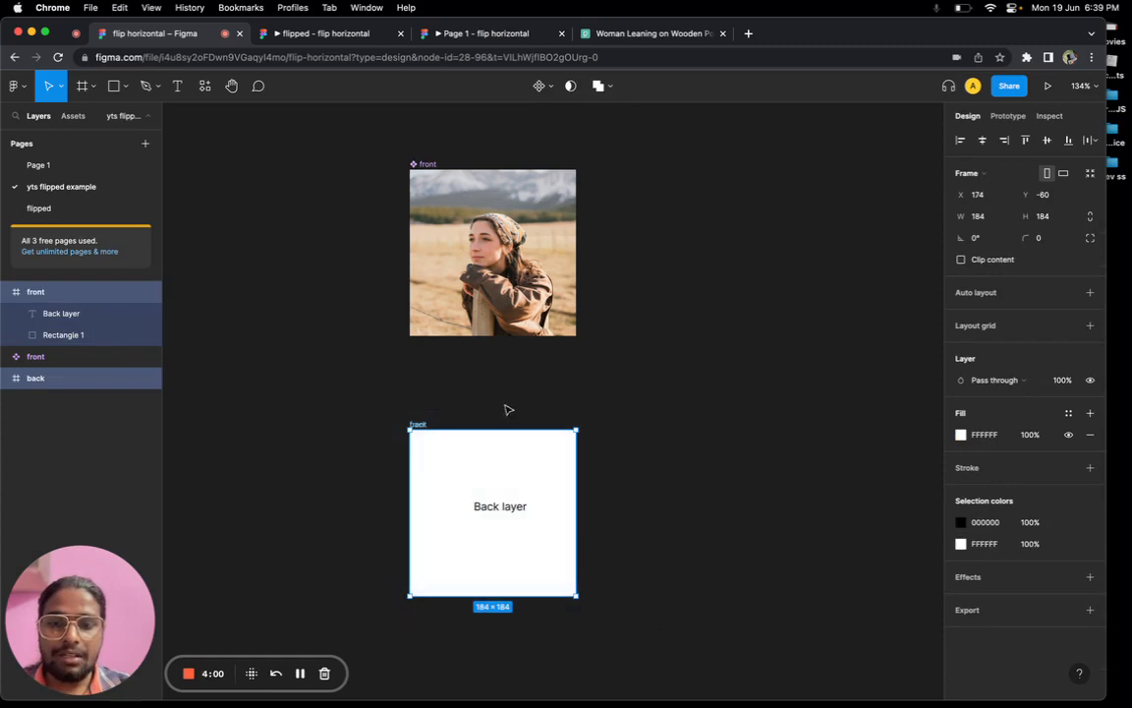
click(538, 86)
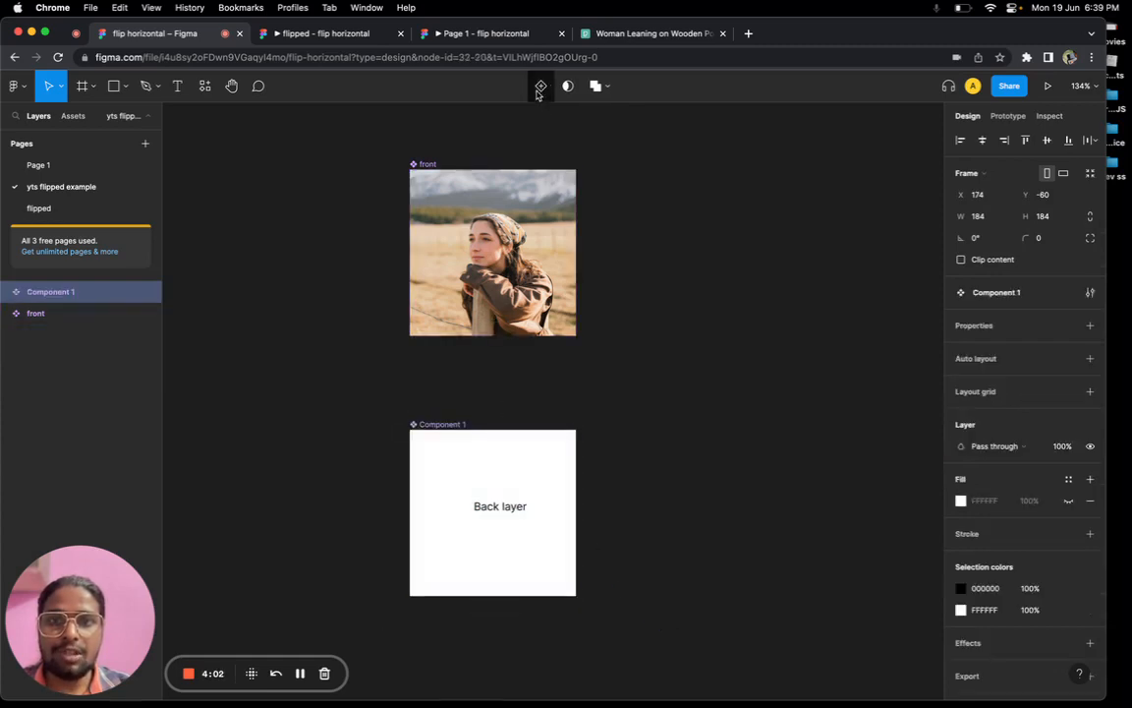
double_click(441, 425)
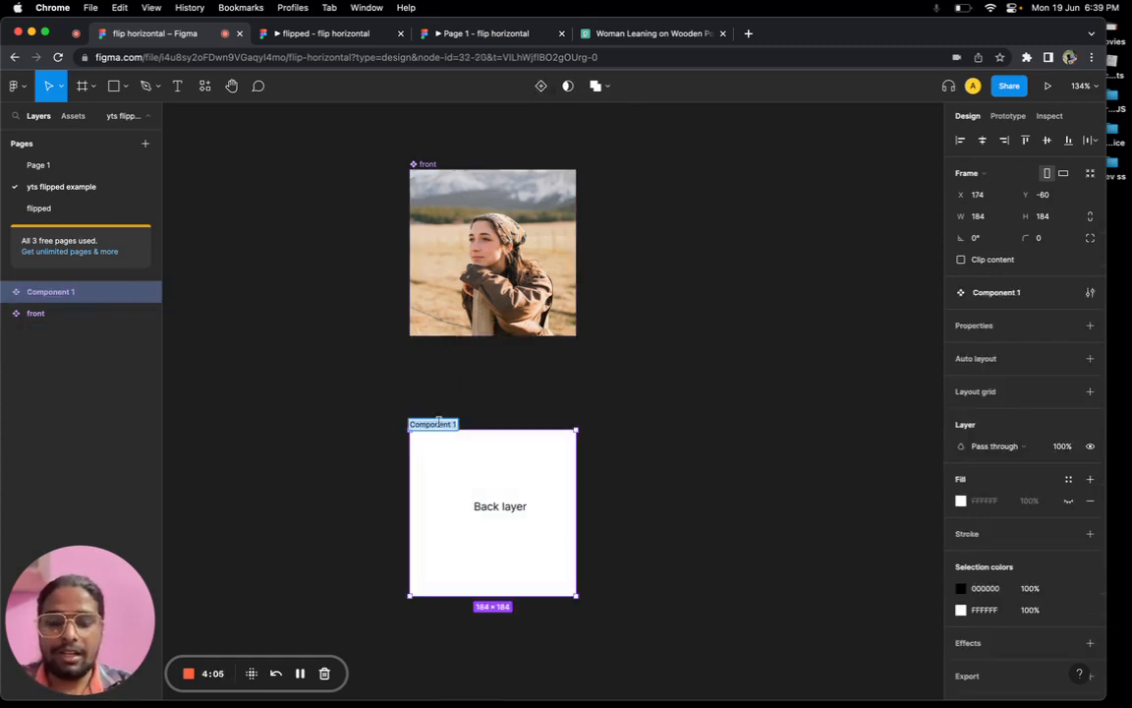
text(back)
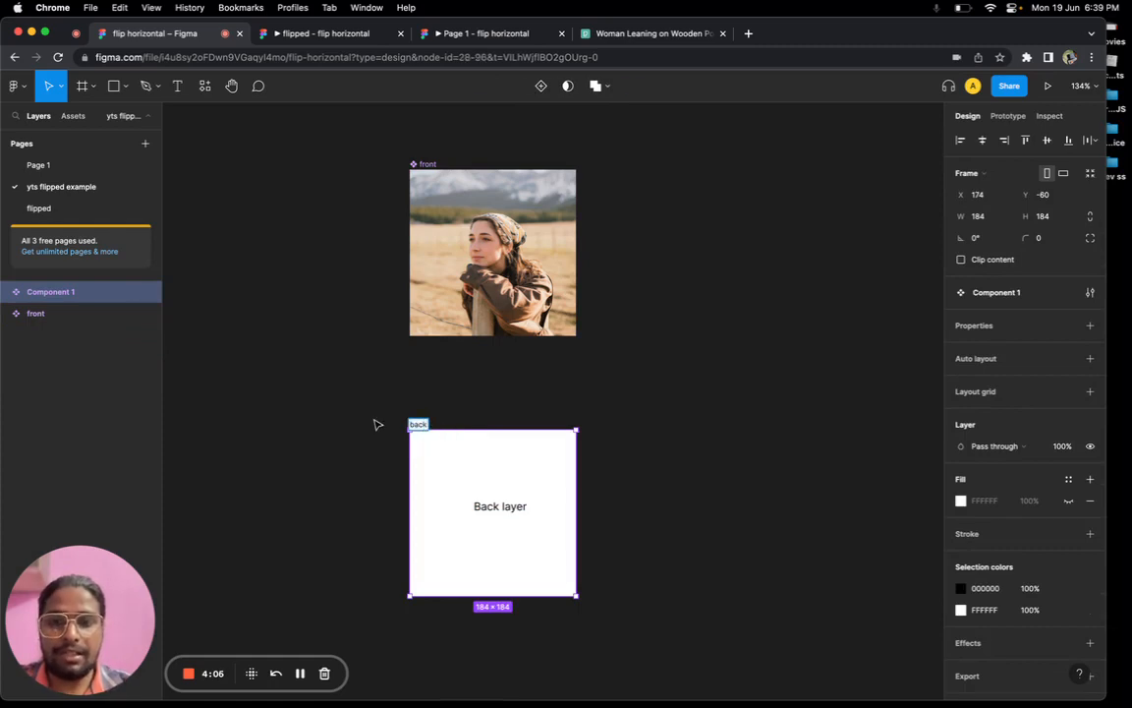
click(344, 391)
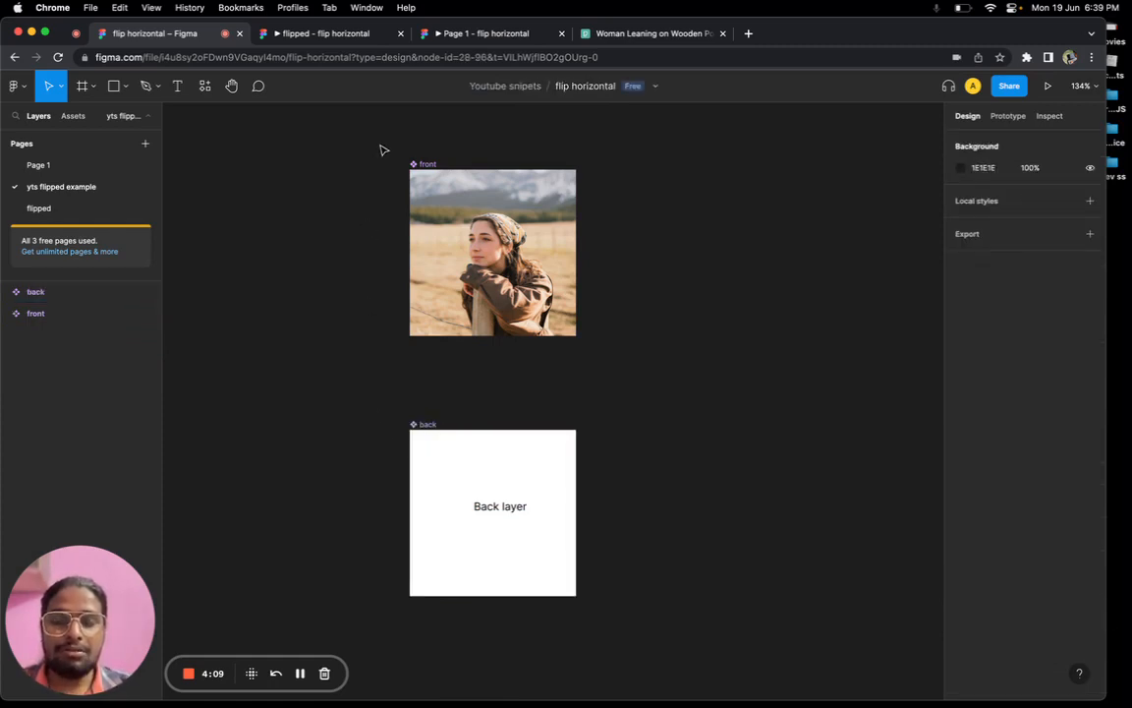
Add an on-click prototype connection that navigates instantly from the front component to the back component
click(1010, 117)
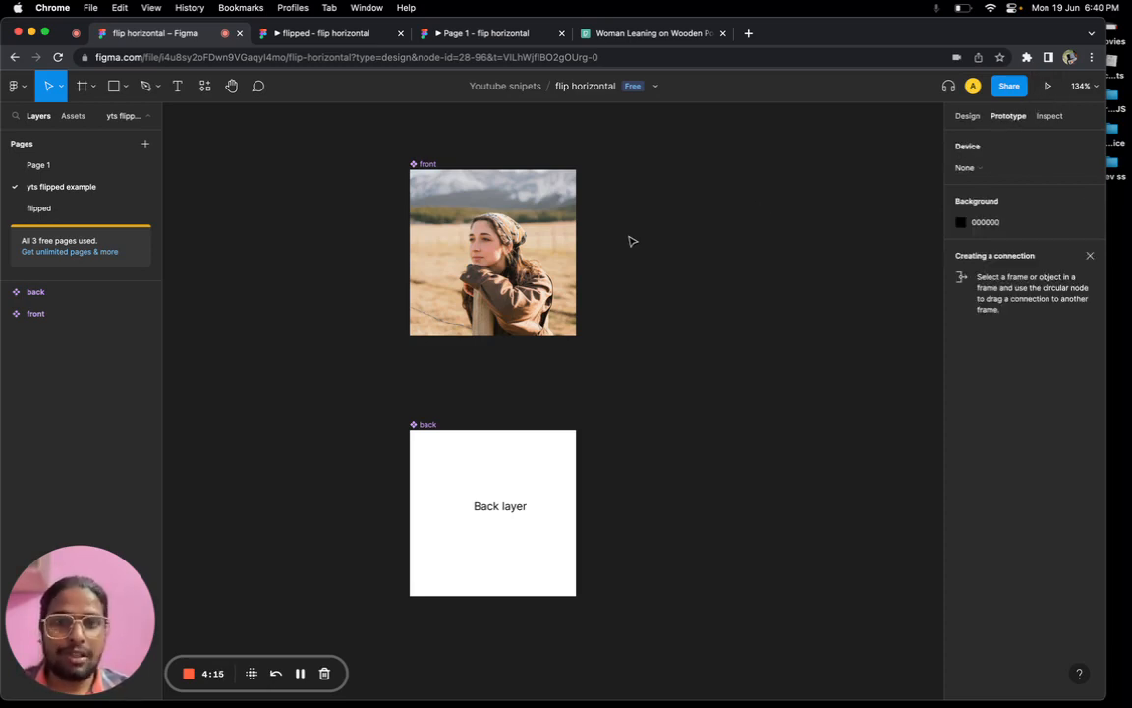
click(531, 214)
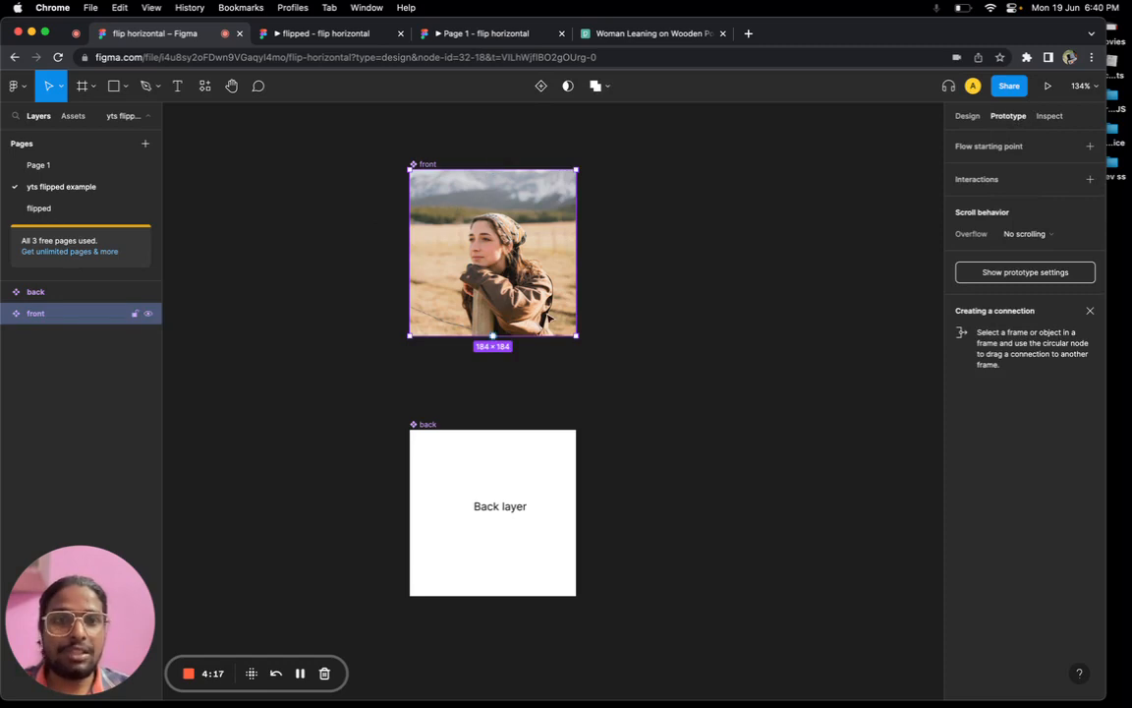
mouse_move(492, 338)
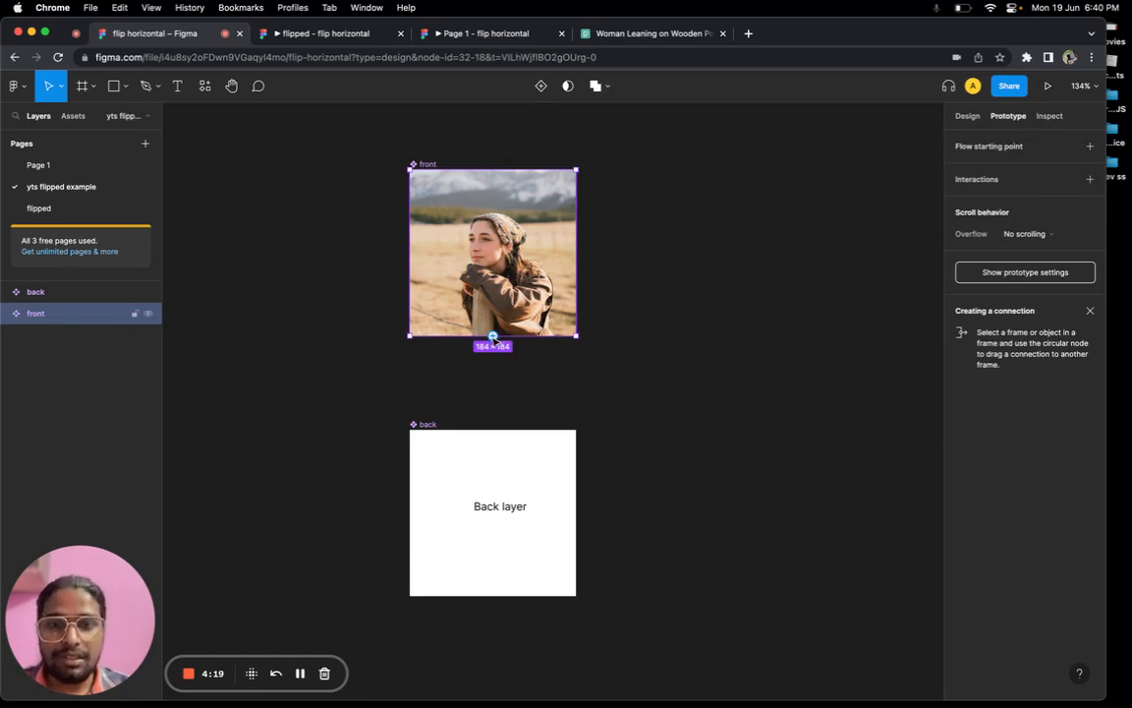
drag(493, 336, 490, 457)
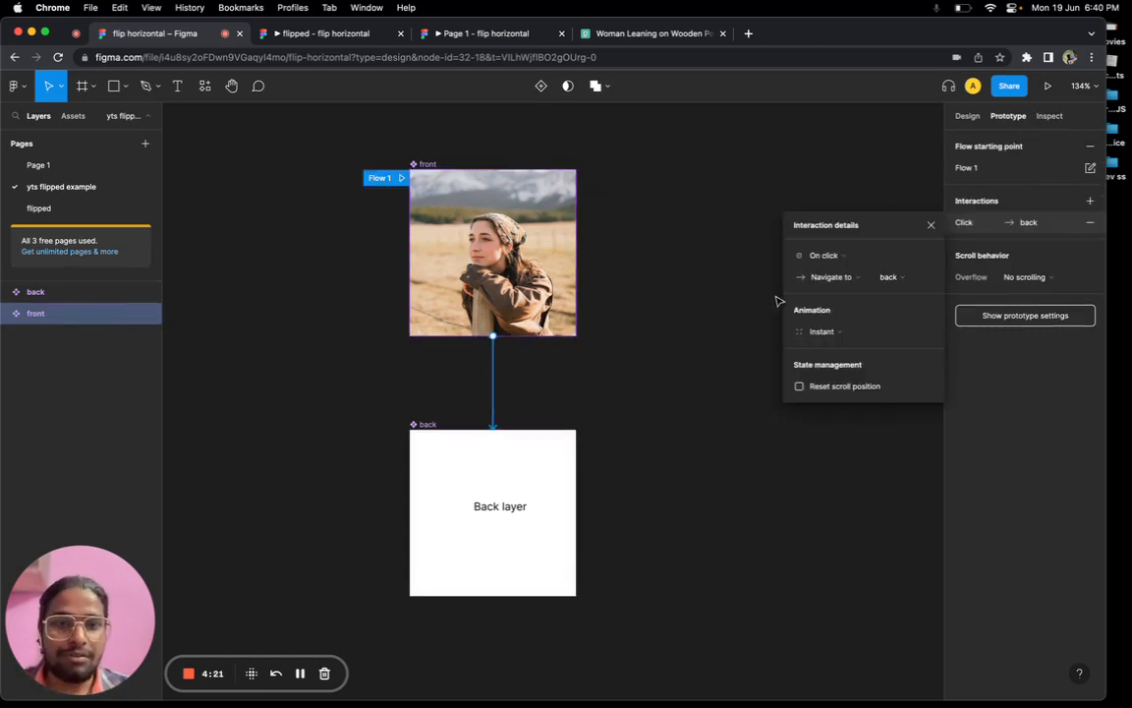
click(854, 281)
click(687, 266)
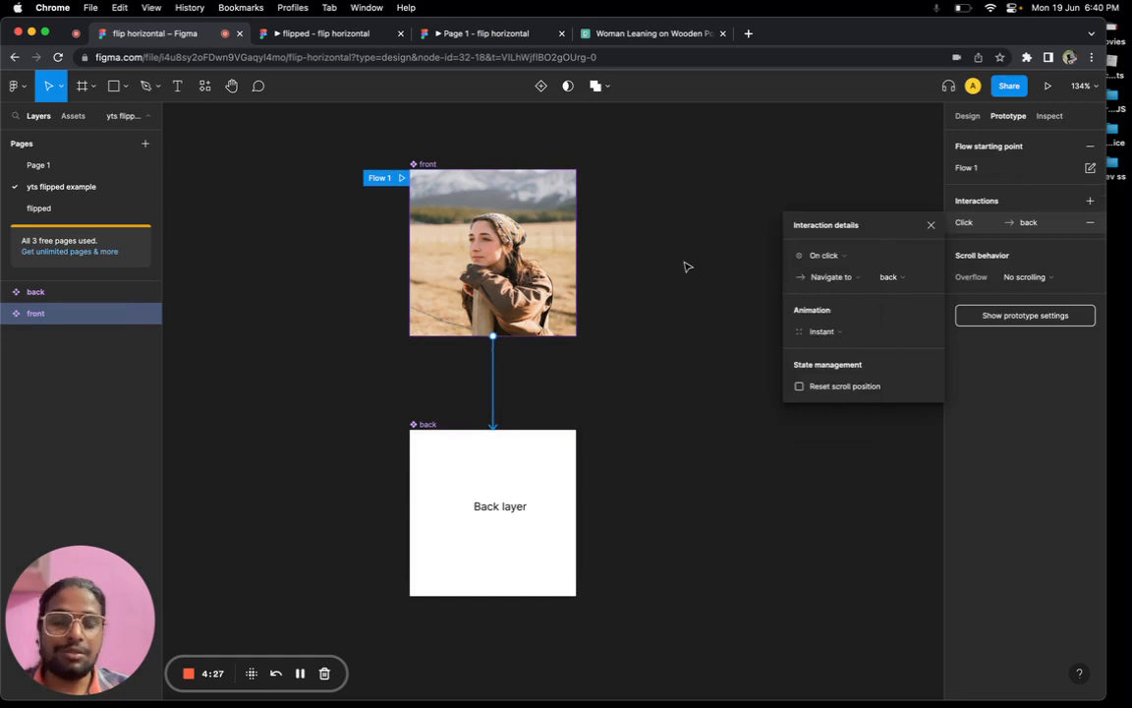
click(652, 316)
Add a return on-click prototype connection that navigates instantly from the back component to the front component
click(486, 458)
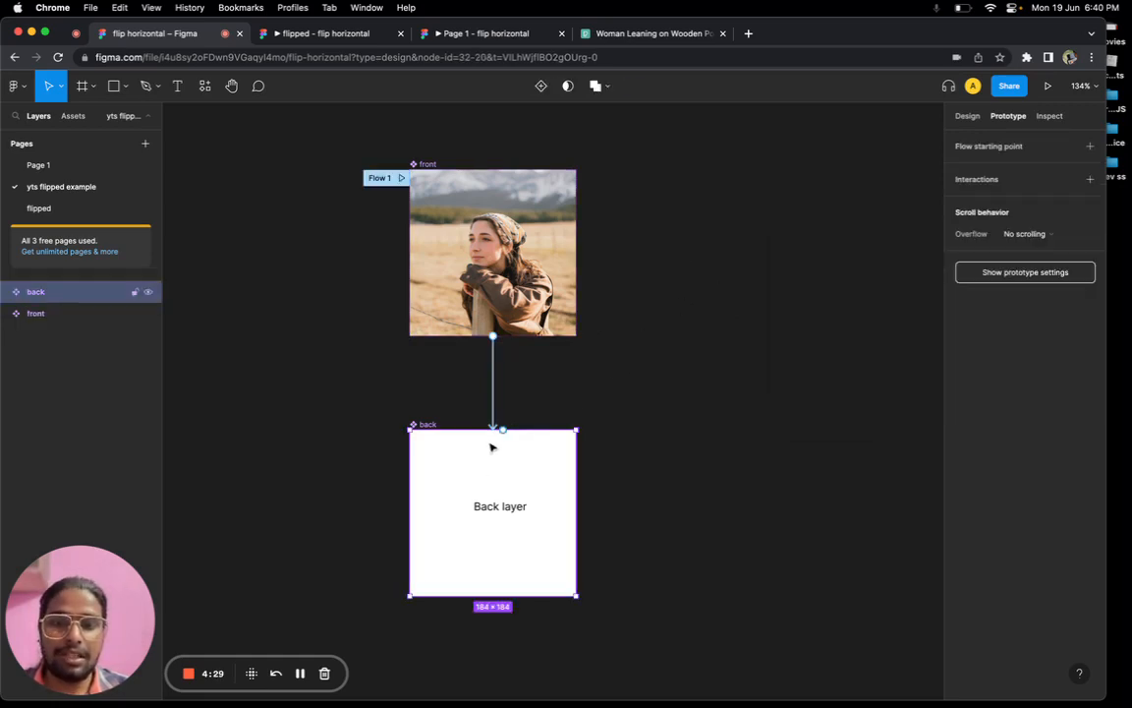
drag(510, 428, 515, 335)
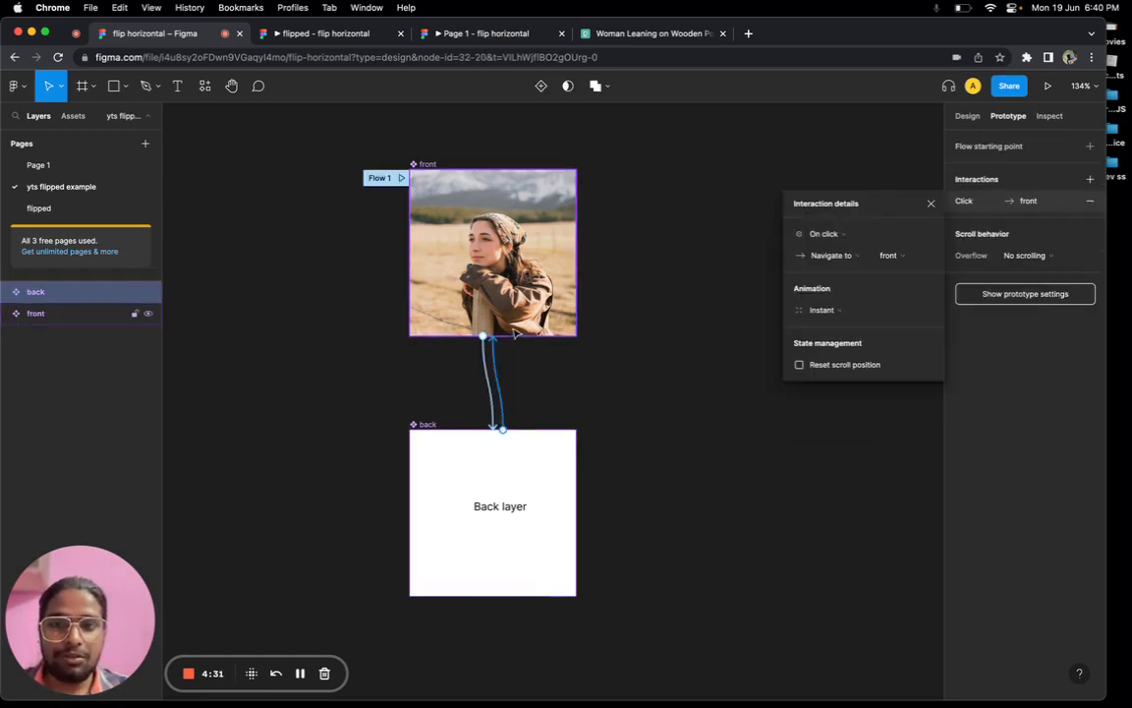
click(703, 286)
Add a MacBook Air preset frame, 1280 × 832, to the canvas beside the two components
scroll(695, 303, down, 5)
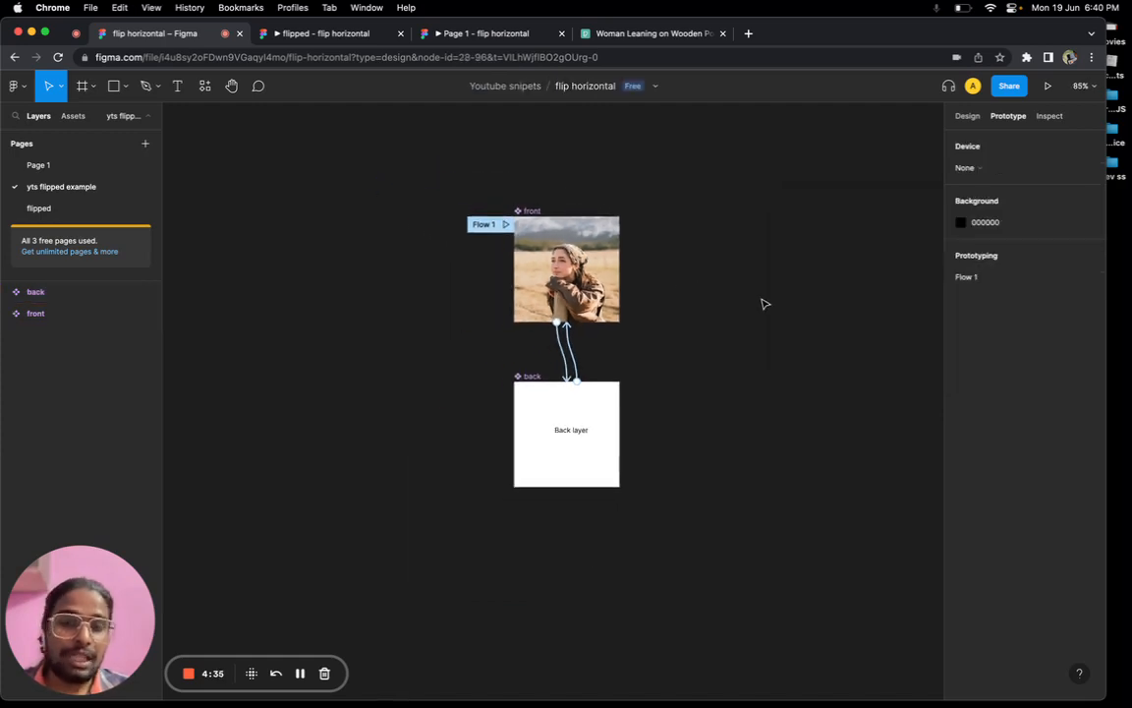
scroll(761, 304, left, 5)
scroll(362, 299, left, 1)
scroll(354, 297, left, 2)
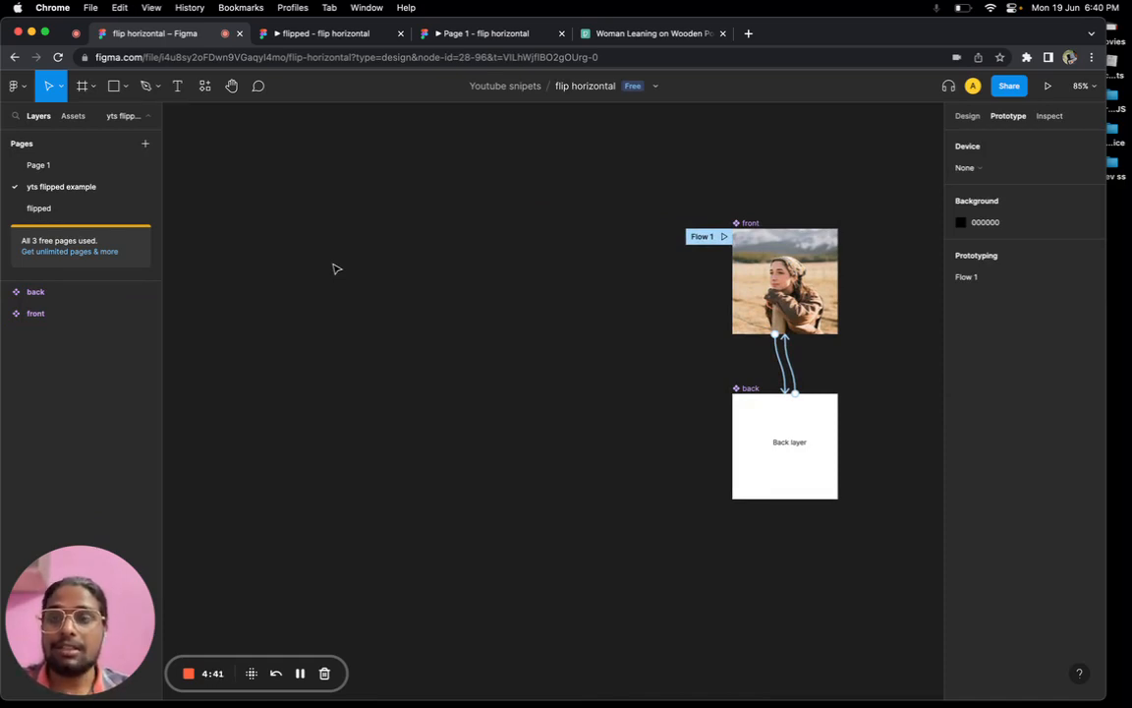
key(f)
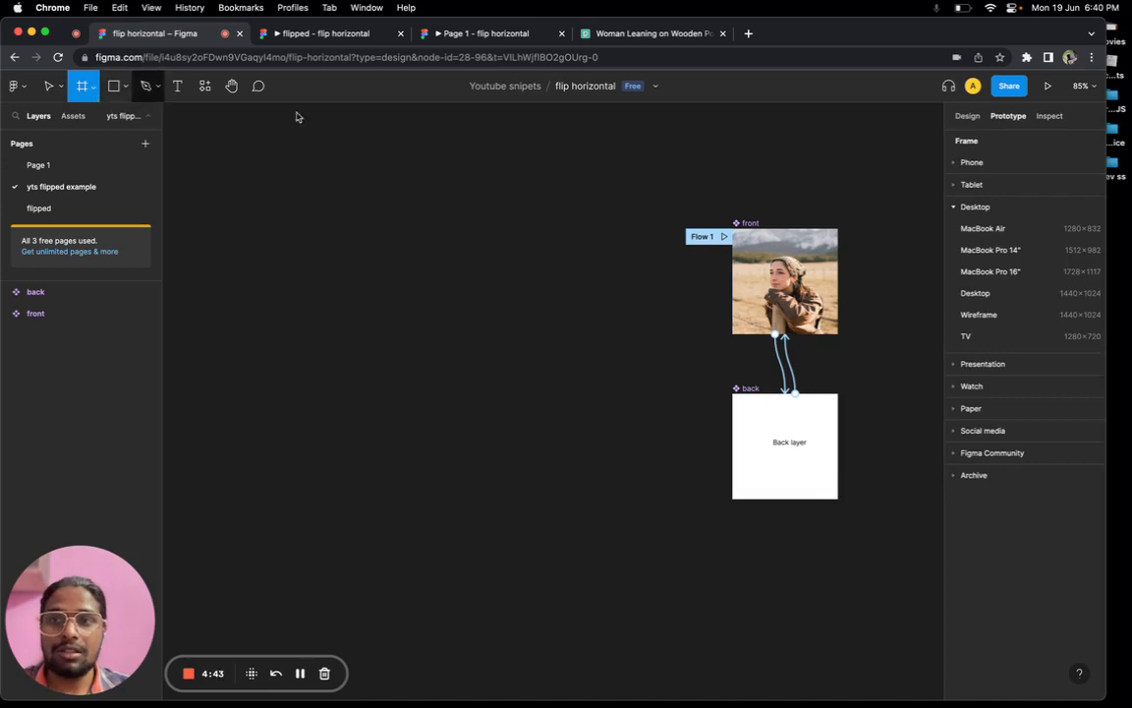
click(983, 228)
scroll(719, 342, right, 3)
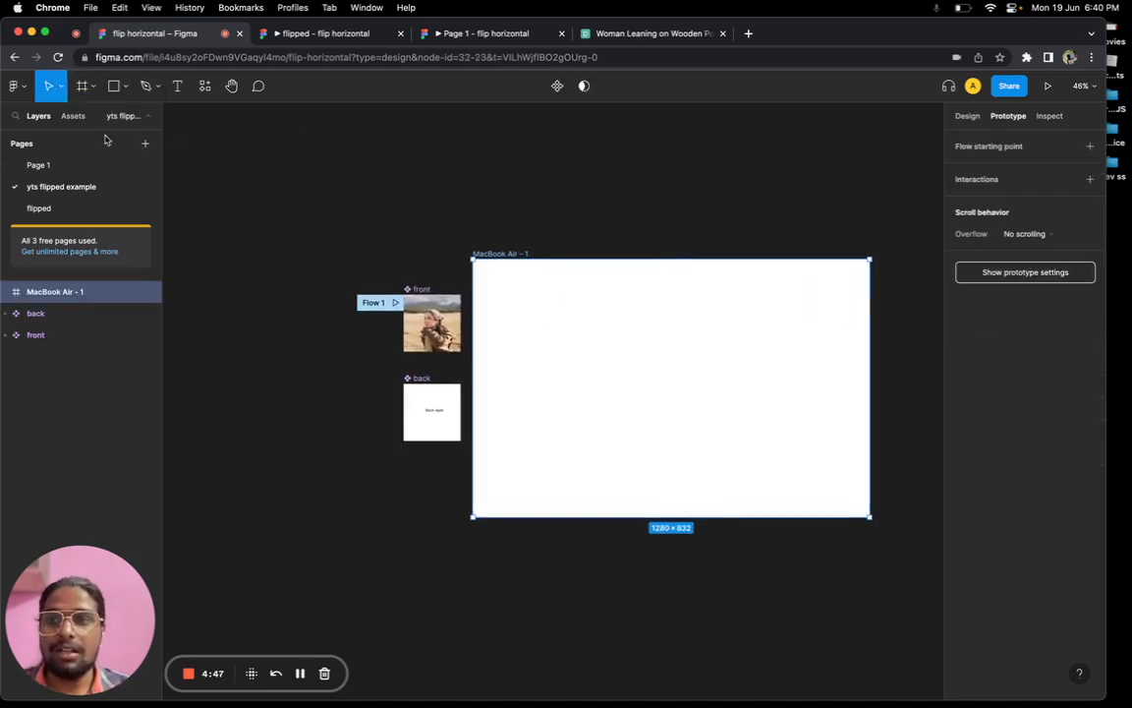
Show the local components of the yts flipped example page and combine the front and back components as variants
click(71, 115)
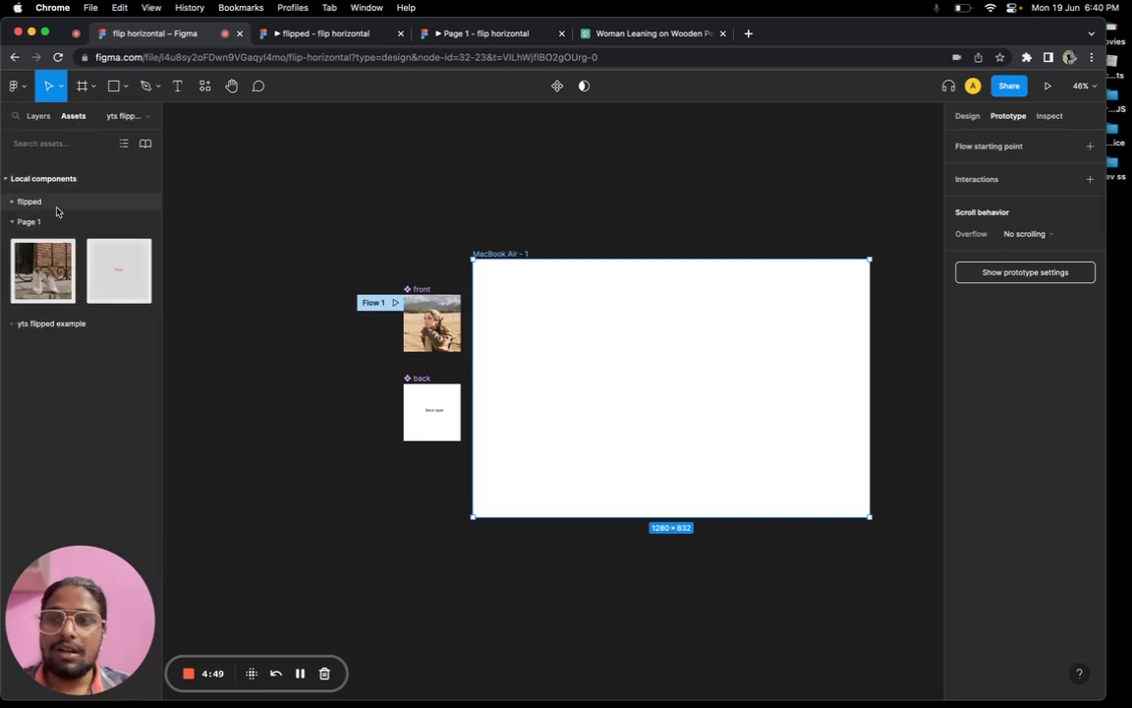
click(13, 325)
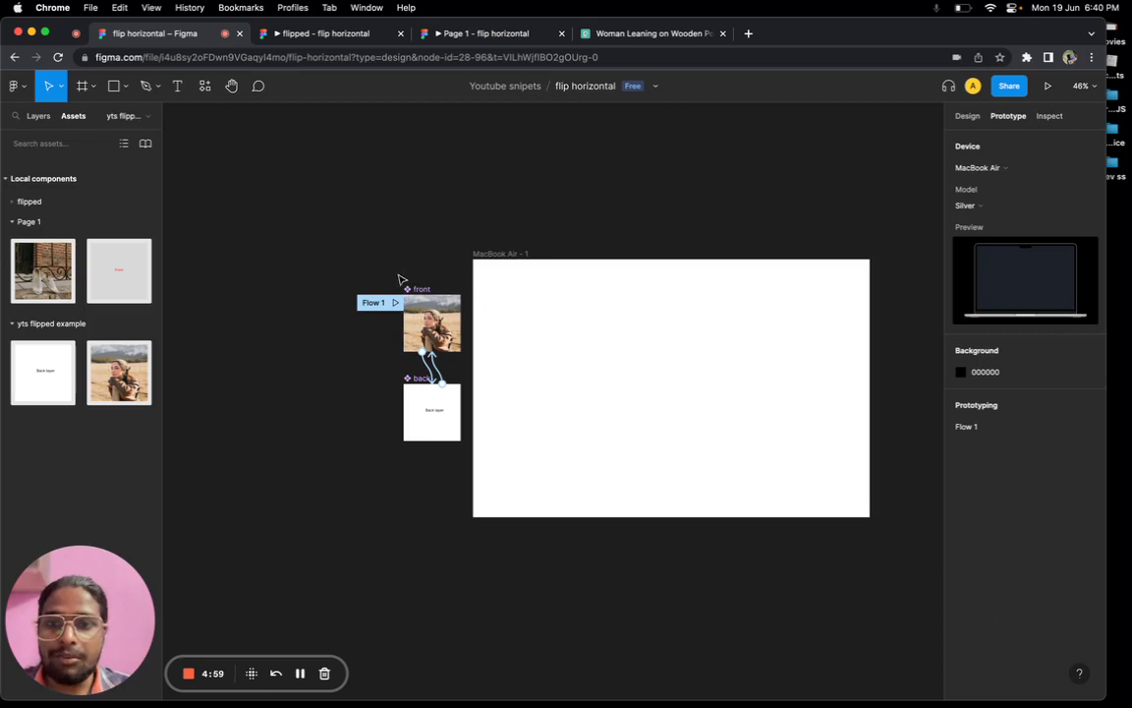
scroll(399, 279, right, 2)
drag(347, 247, 434, 544)
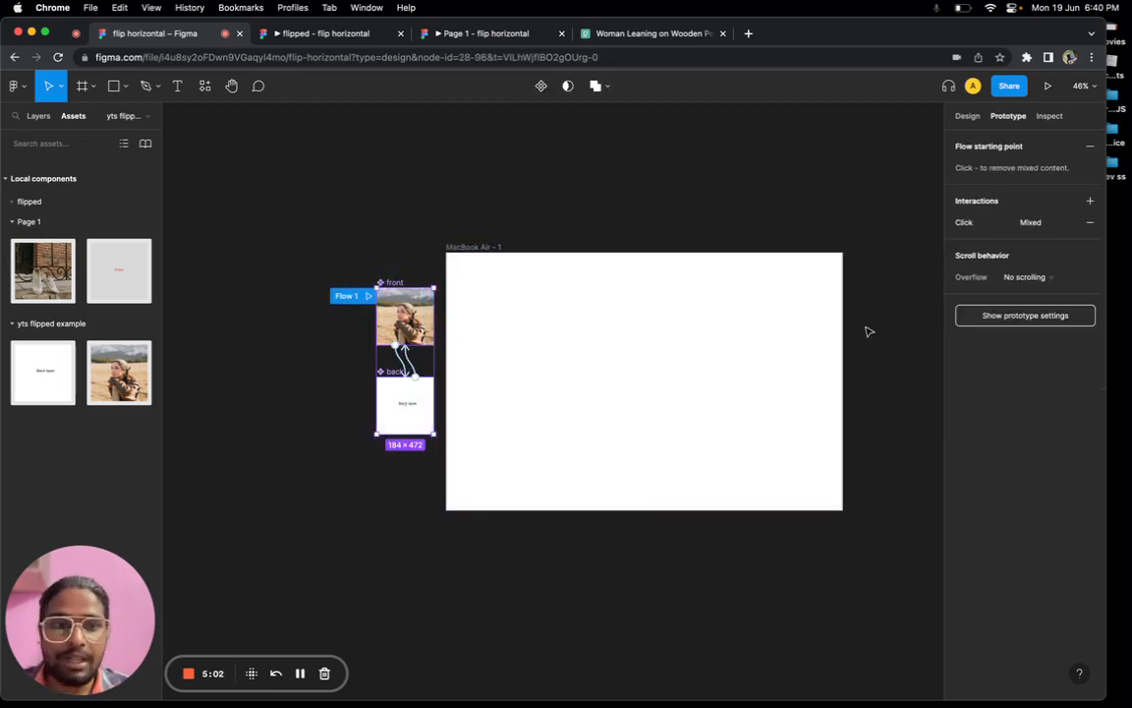
click(969, 117)
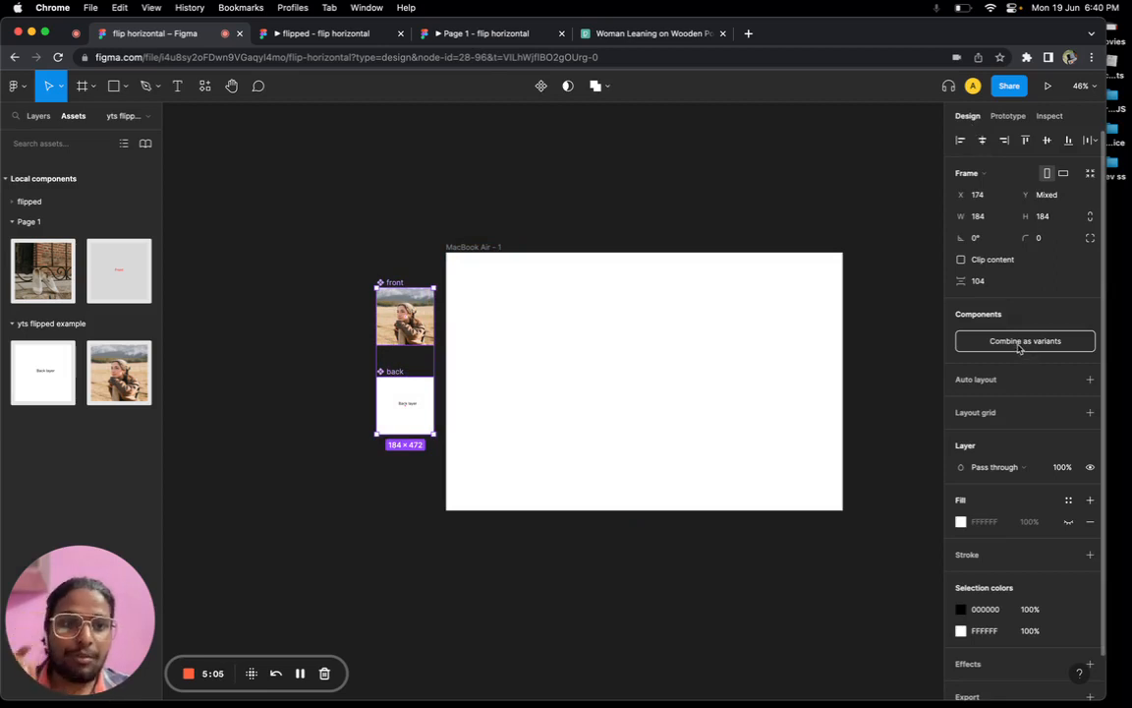
click(1019, 344)
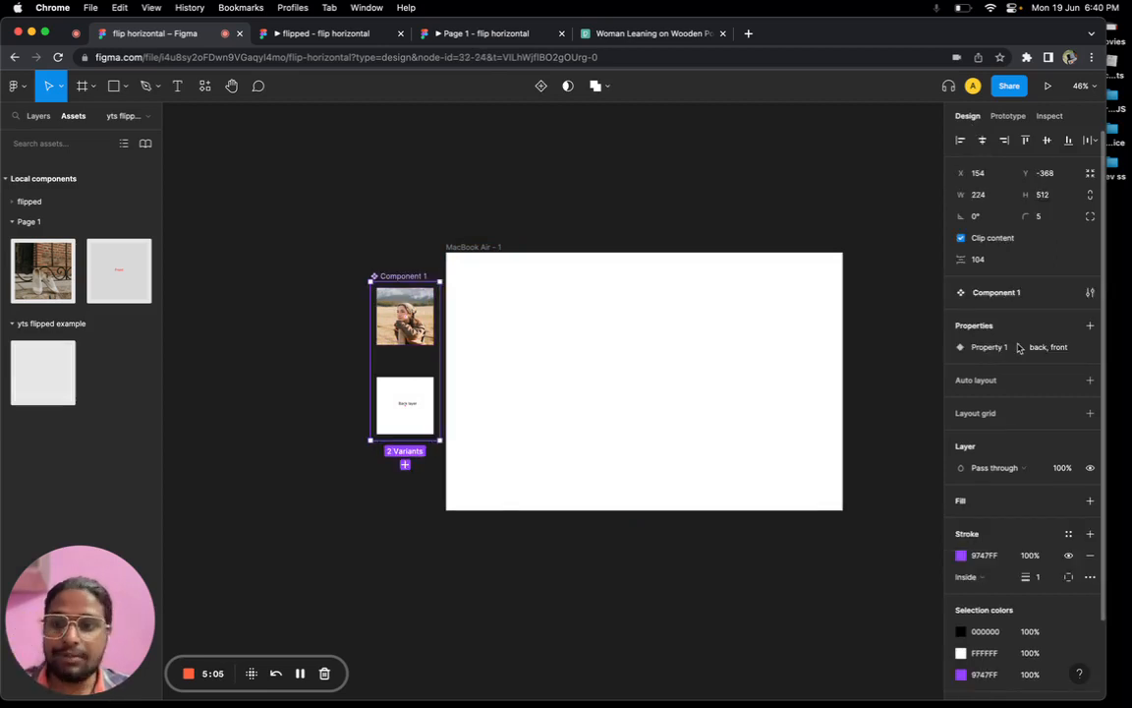
Place an instance of the combined card component inside the MacBook Air frame at about X 357, Y 162
click(256, 357)
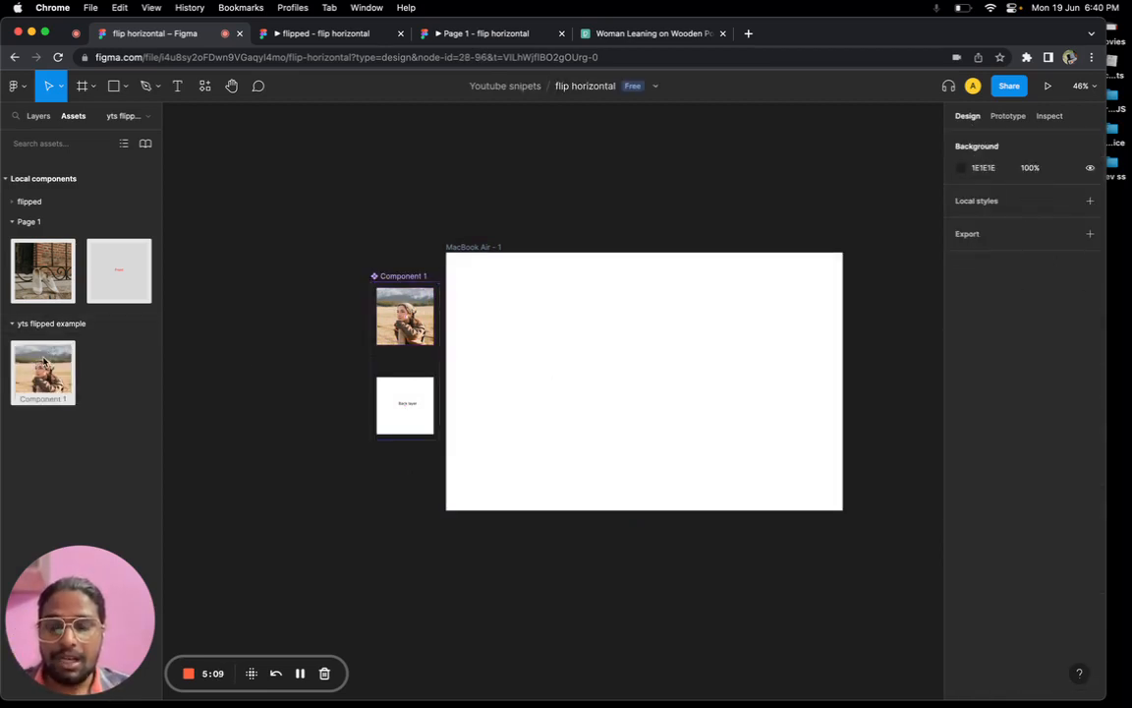
drag(44, 360, 588, 322)
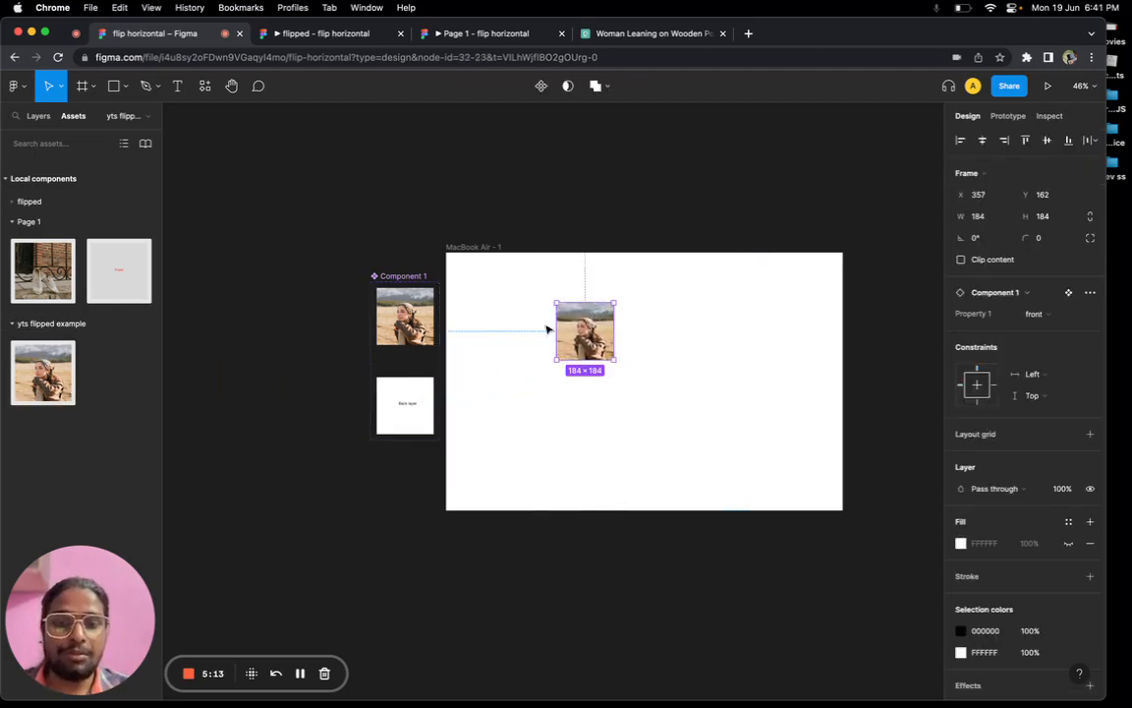
click(521, 285)
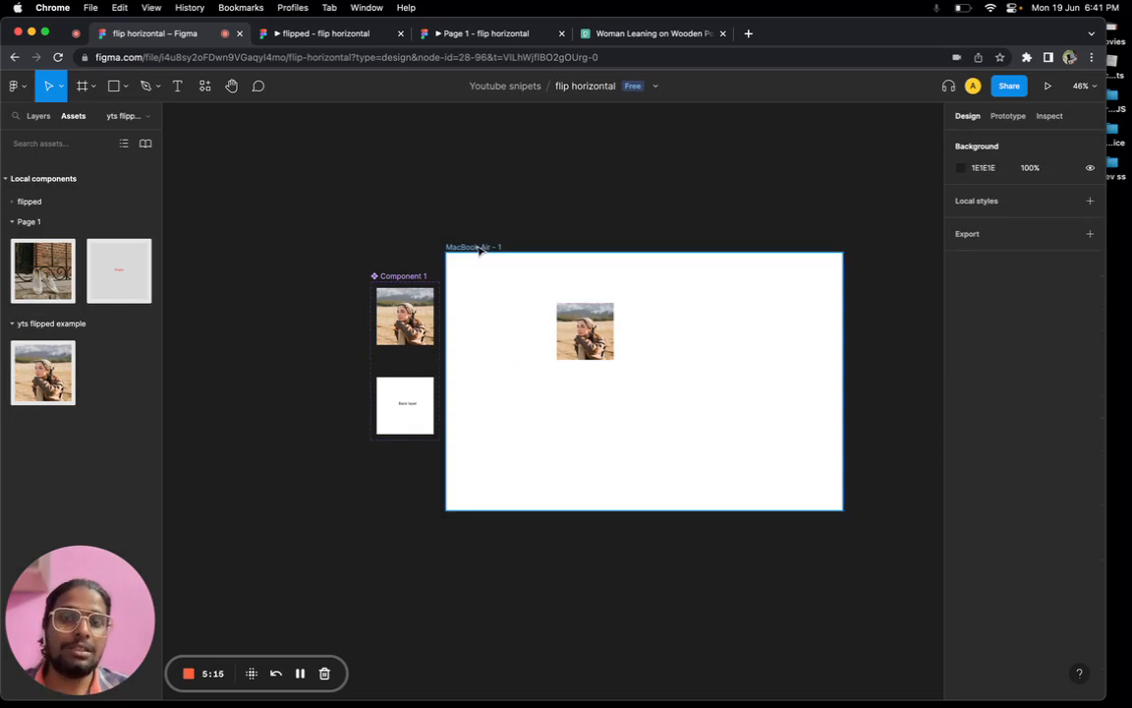
Present the MacBook Air frame as a prototype and test the card's switch between front and back several times
click(464, 246)
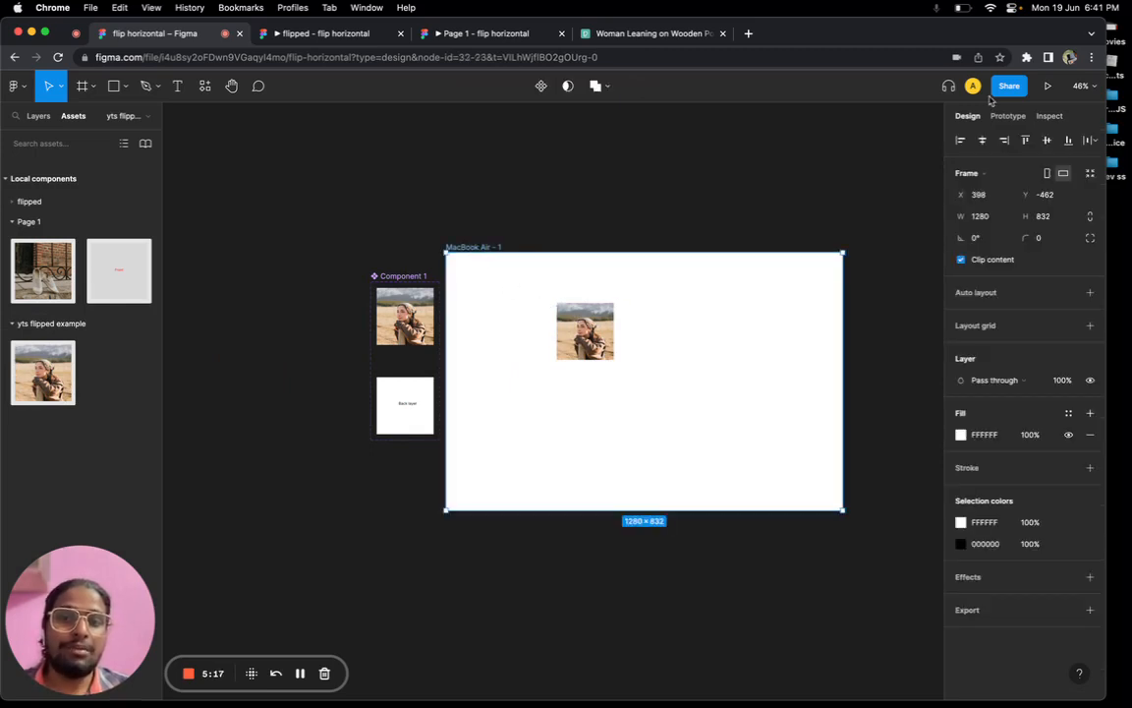
click(1049, 86)
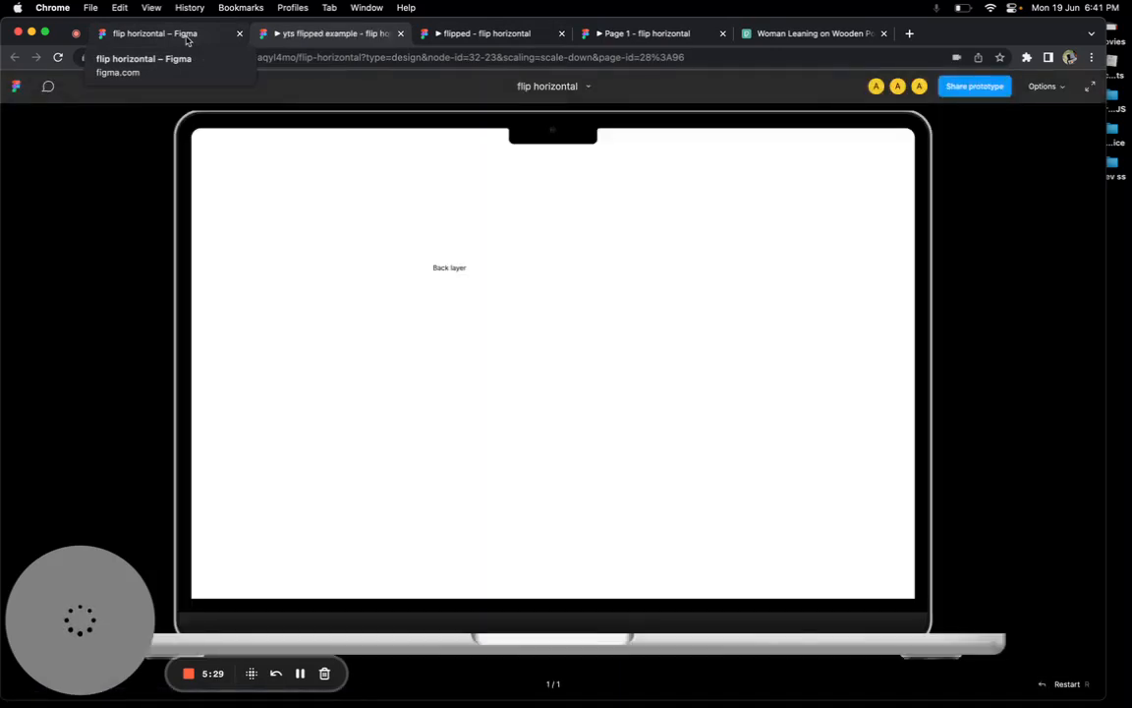
click(468, 270)
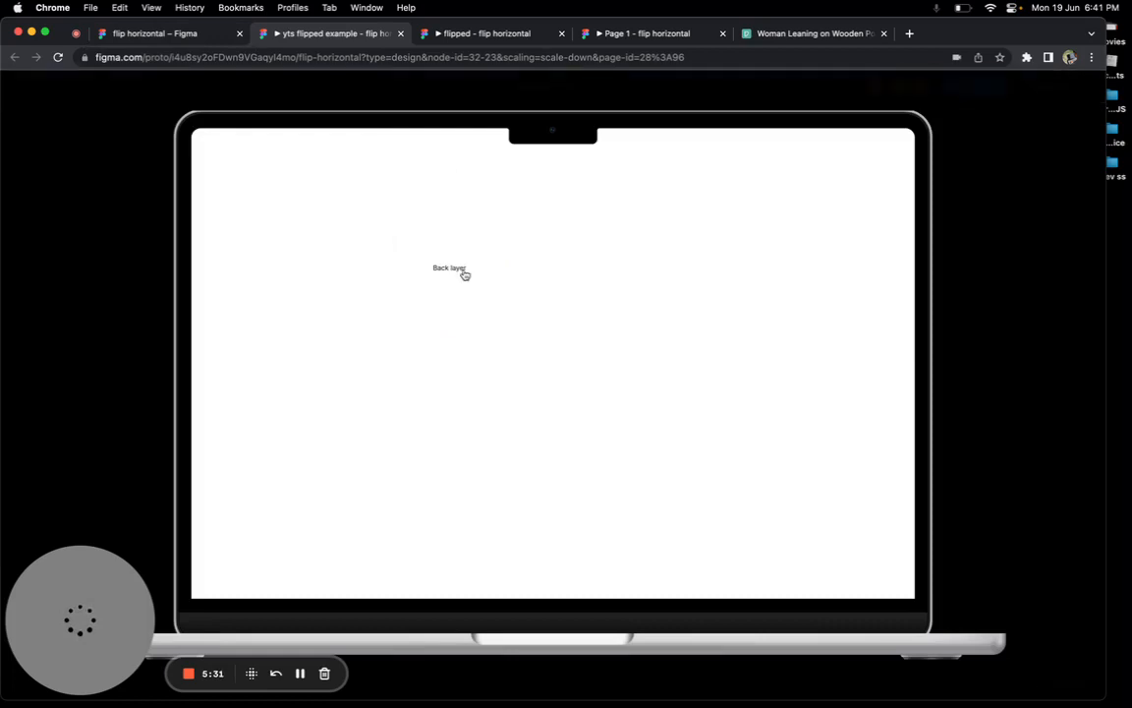
click(465, 275)
click(465, 275)
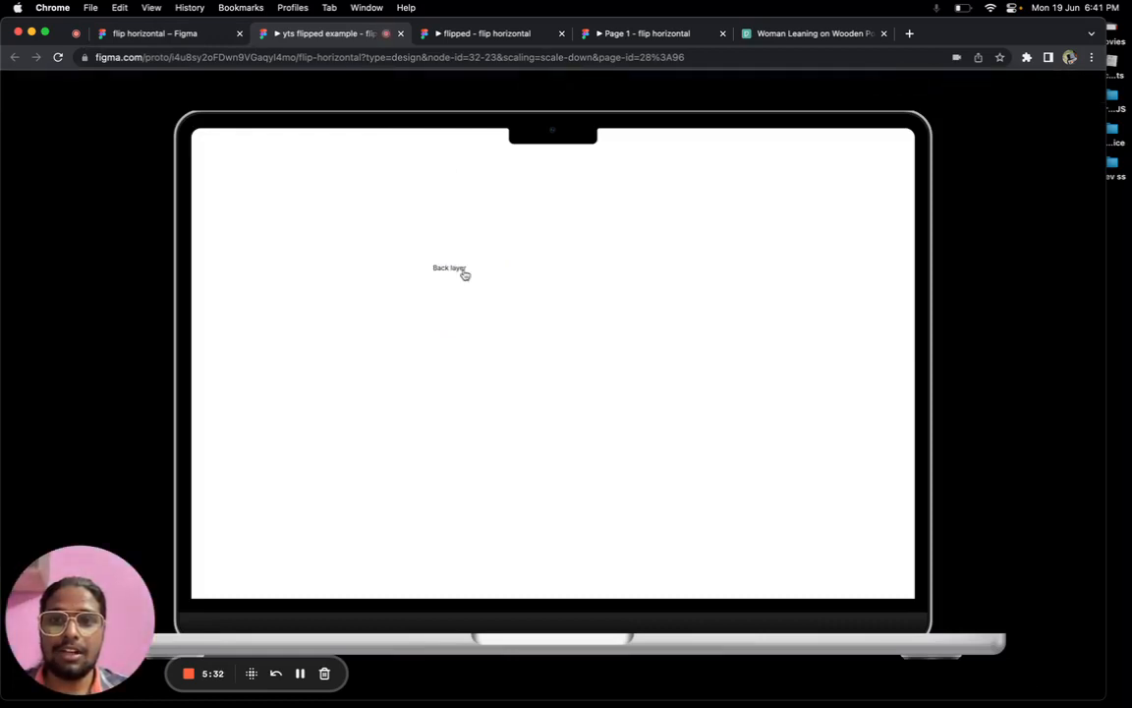
click(465, 275)
click(465, 275)
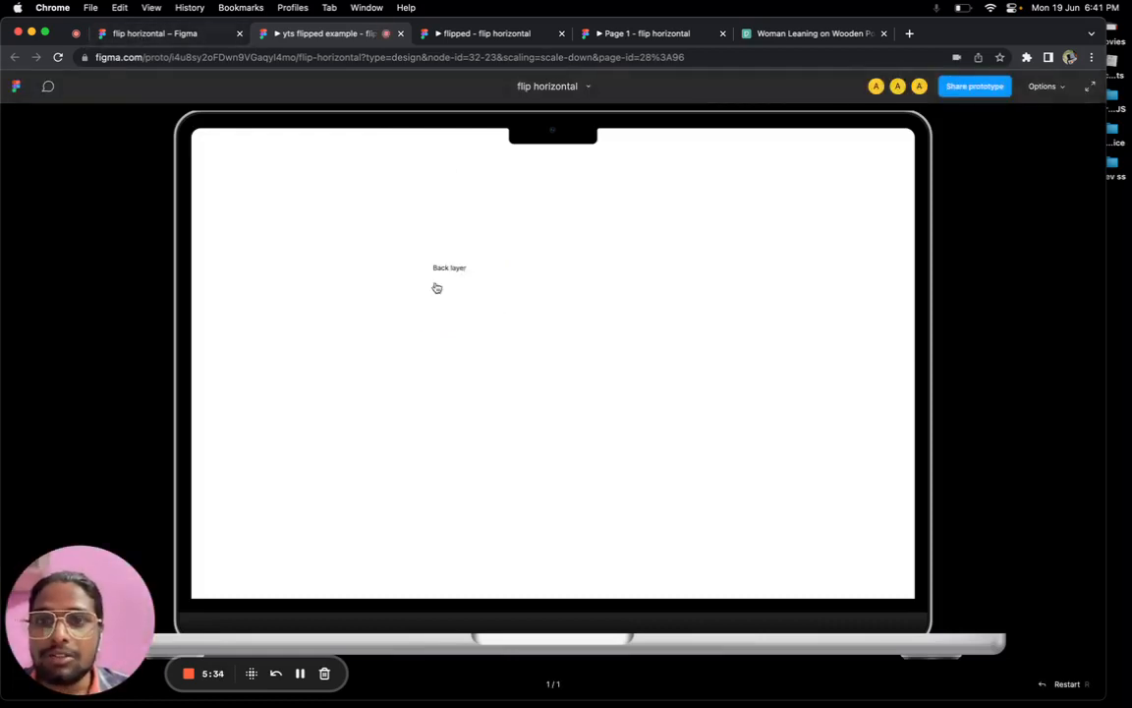